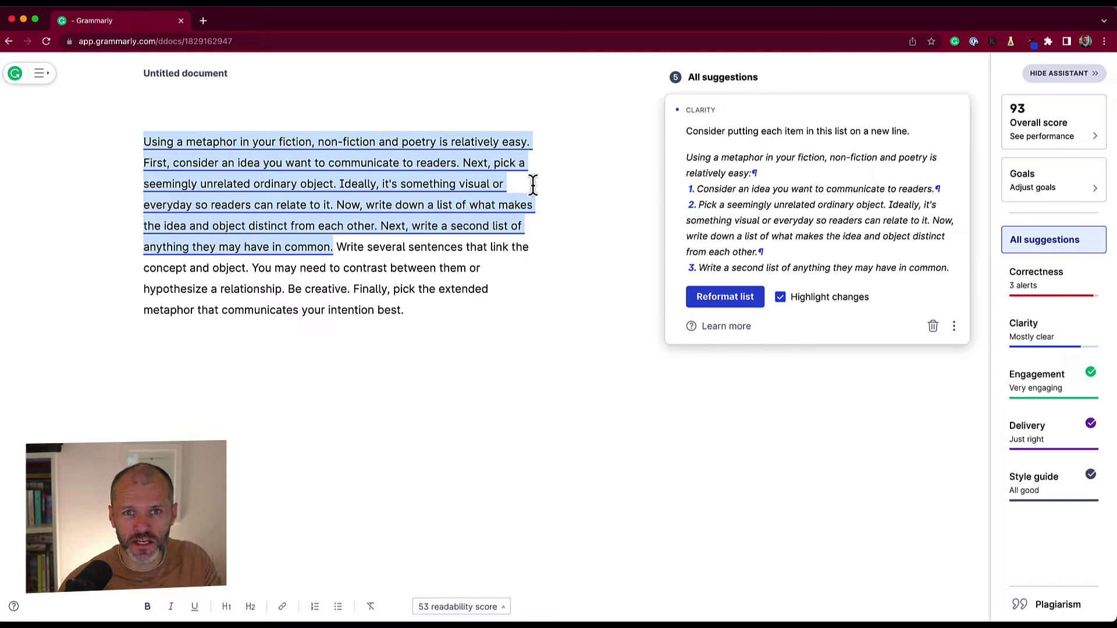
# Review the English dialect options in the editor menu, then go to the 'Do Professionals Use Grammarly' doc
pyautogui.click(36, 77)
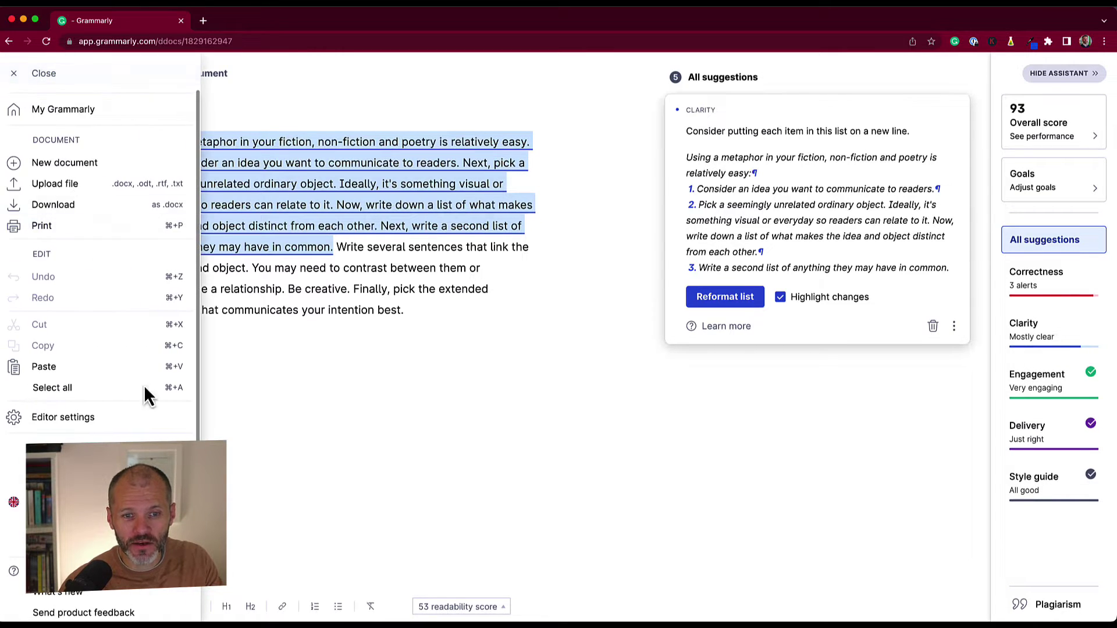
pyautogui.click(175, 503)
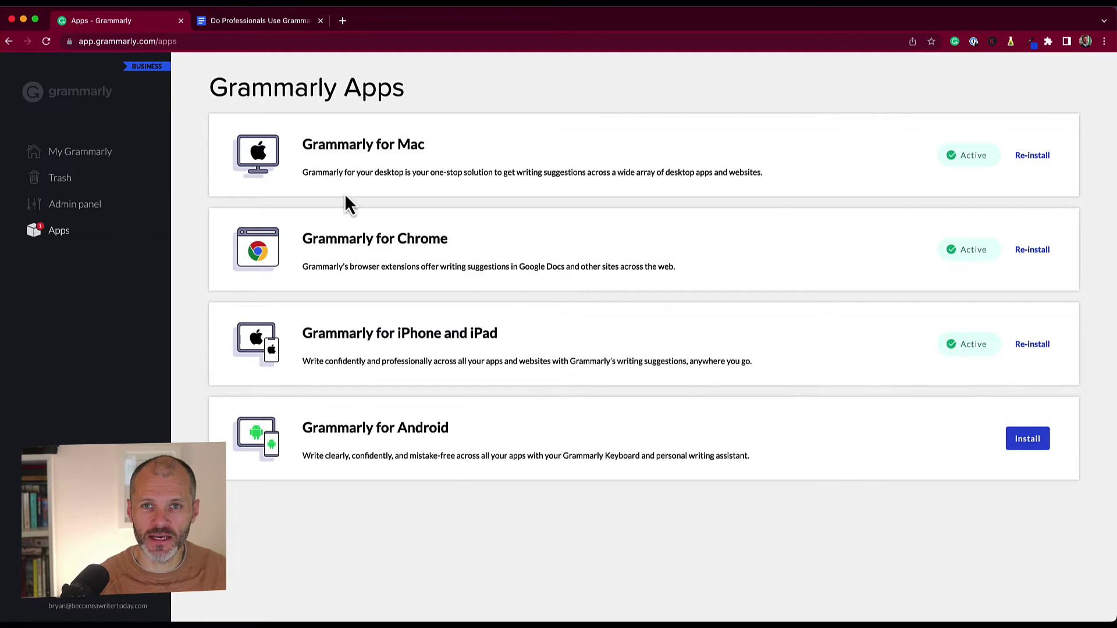
pyautogui.click(256, 22)
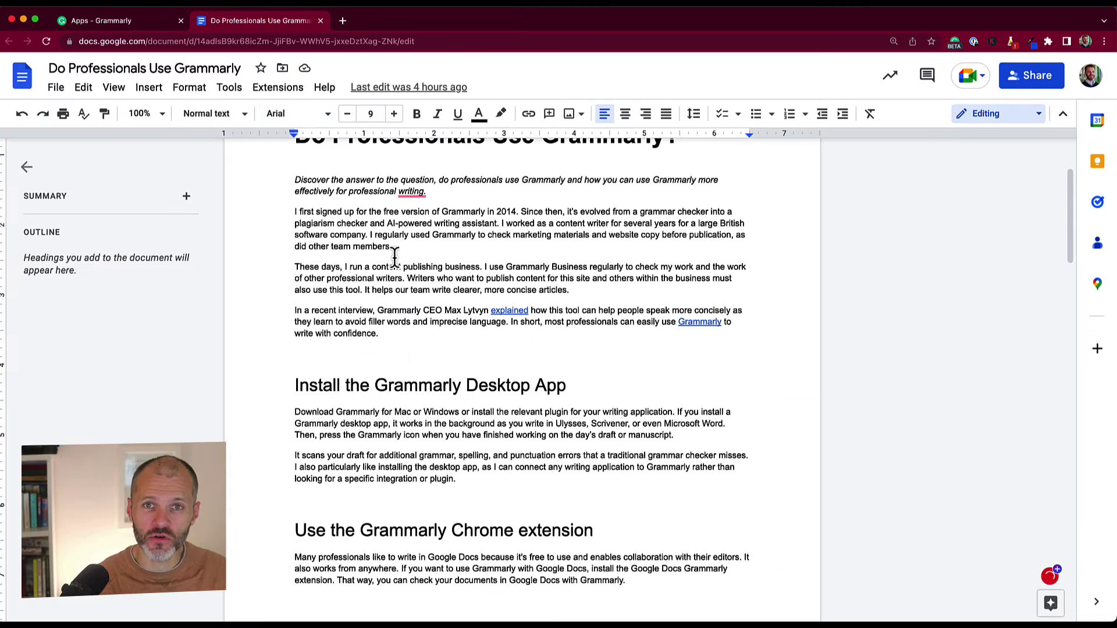
# Open Grammarly's suggestions sidebar for the 'Do Professionals Use Grammarly' article in Google Docs
pyautogui.click(1051, 578)
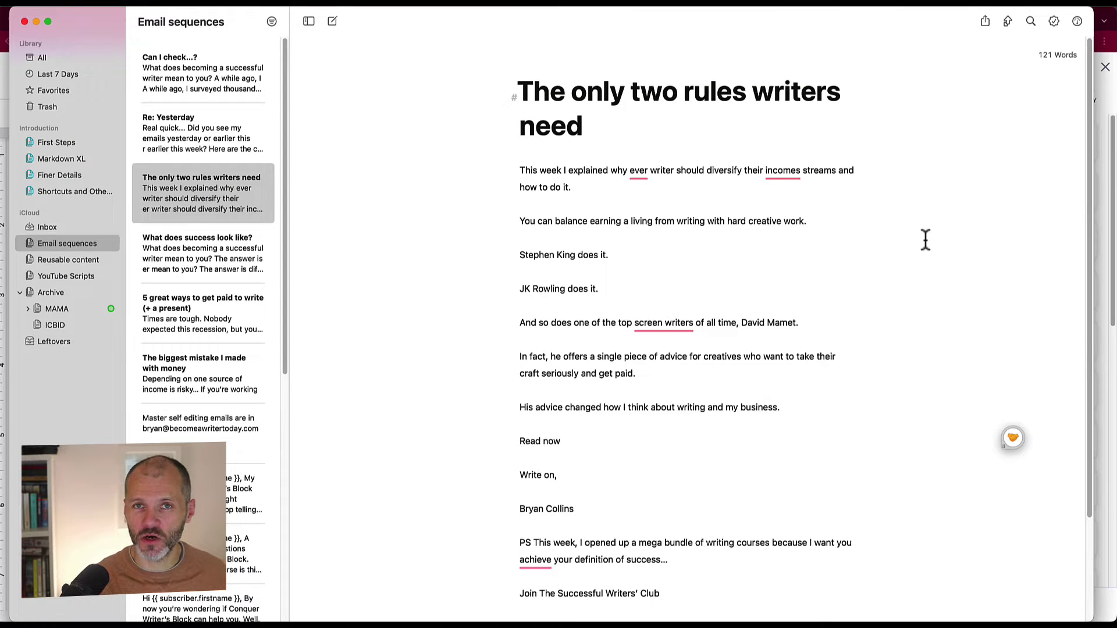
# Show Grammarly's card correcting 'screen writers' to 'screenwriters' in the Ulysses email draft
pyautogui.click(1013, 438)
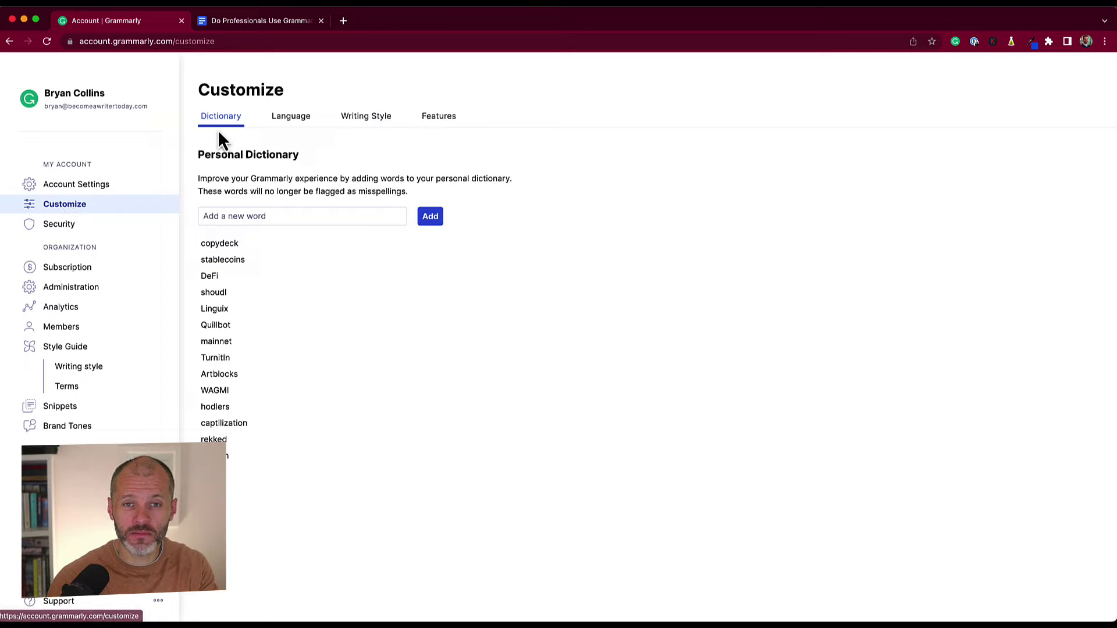
# Start adding a new word to the Personal Dictionary in Grammarly's Customize settings
pyautogui.click(238, 221)
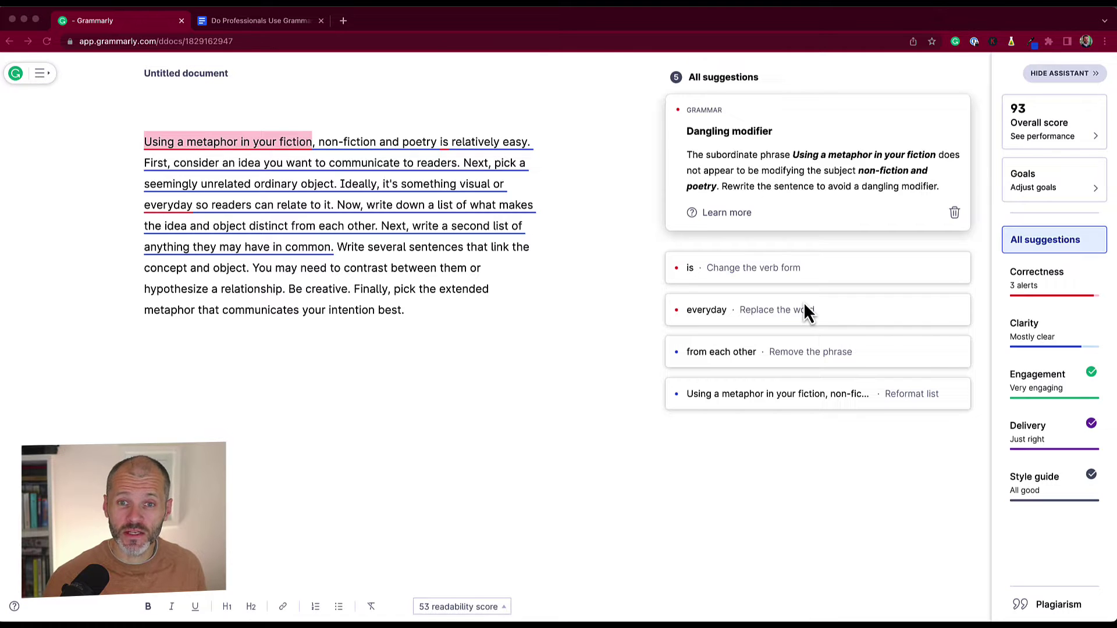
# Set the document goals to Academic domain and Chicago format, and apply them
pyautogui.click(1052, 181)
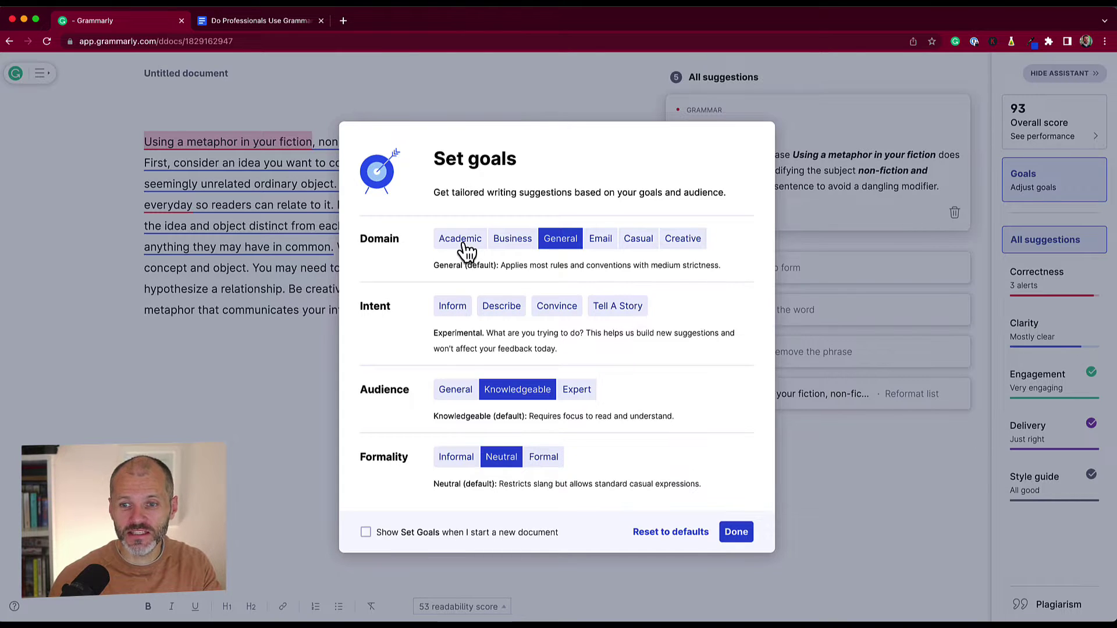
pyautogui.click(463, 240)
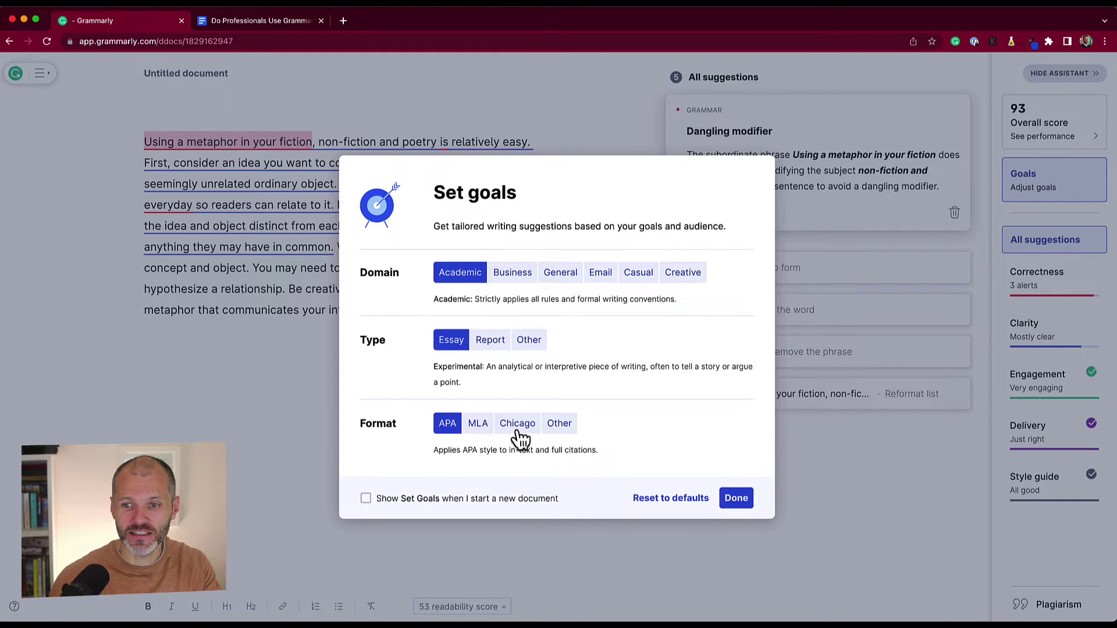
pyautogui.click(517, 425)
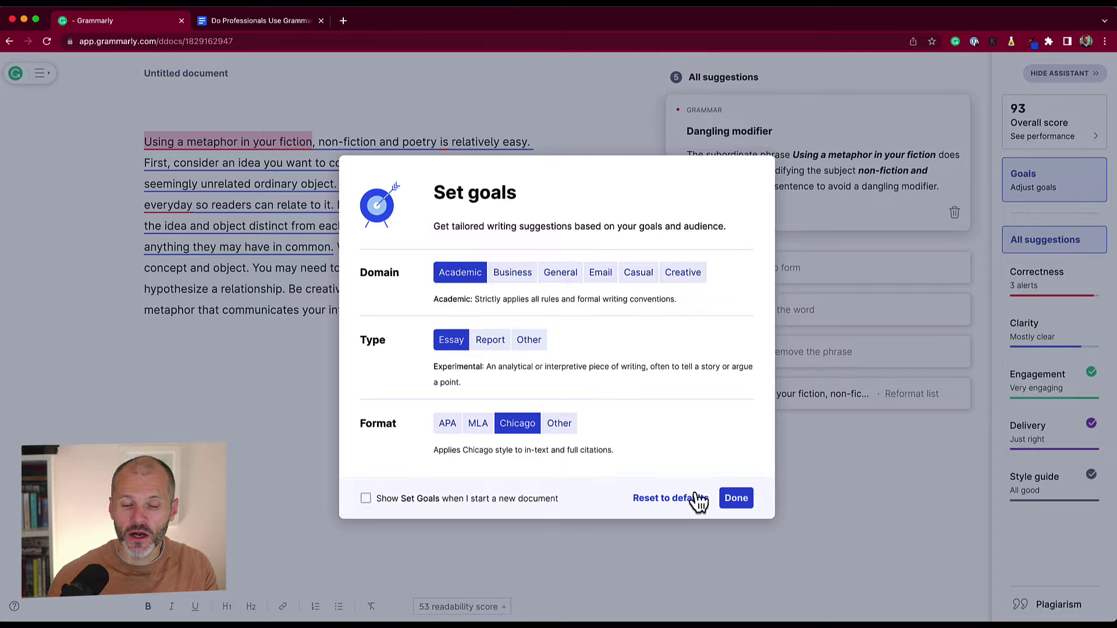
pyautogui.click(736, 500)
pyautogui.click(386, 192)
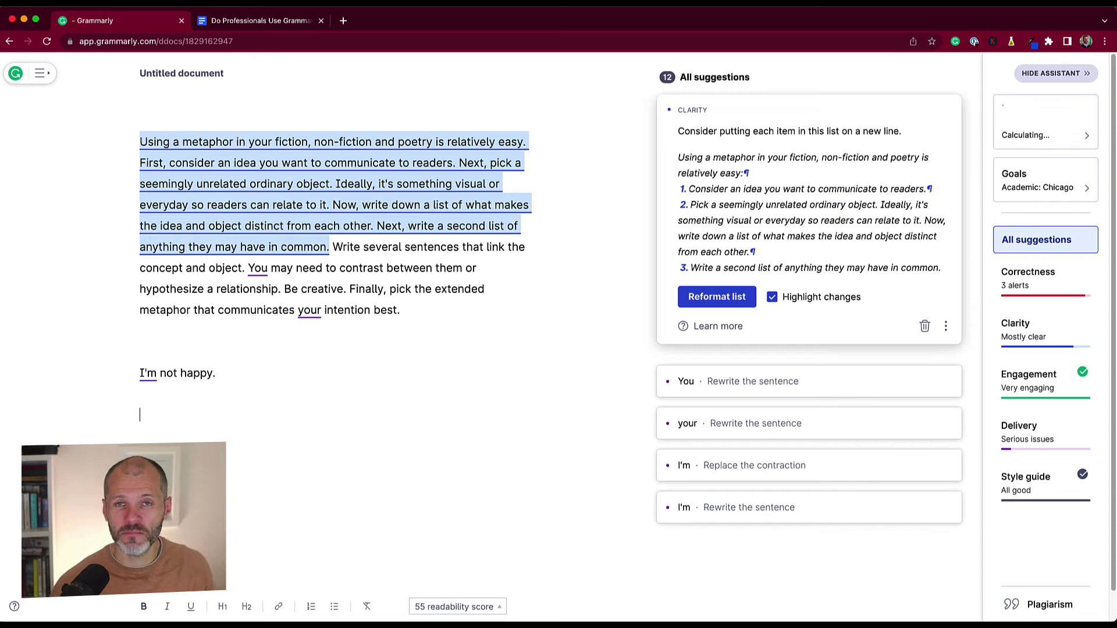
# Show the Formality suggestion for the contraction 'I'm' in 'I'm not happy.'
pyautogui.click(149, 374)
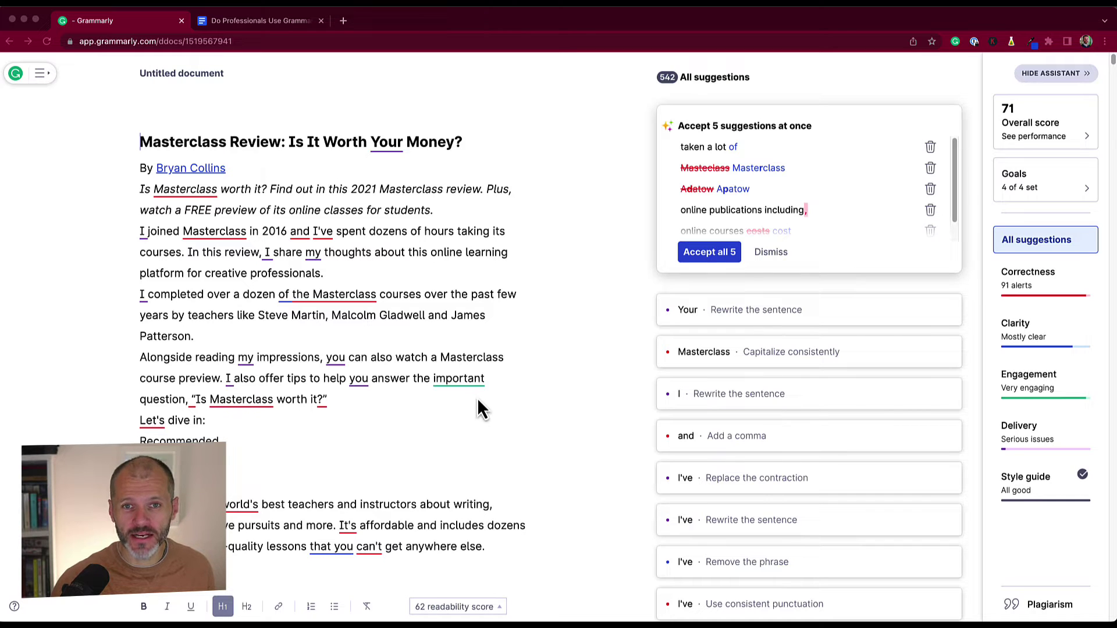
# Run the plagiarism check on the Masterclass Review draft from the right sidebar
pyautogui.click(1027, 602)
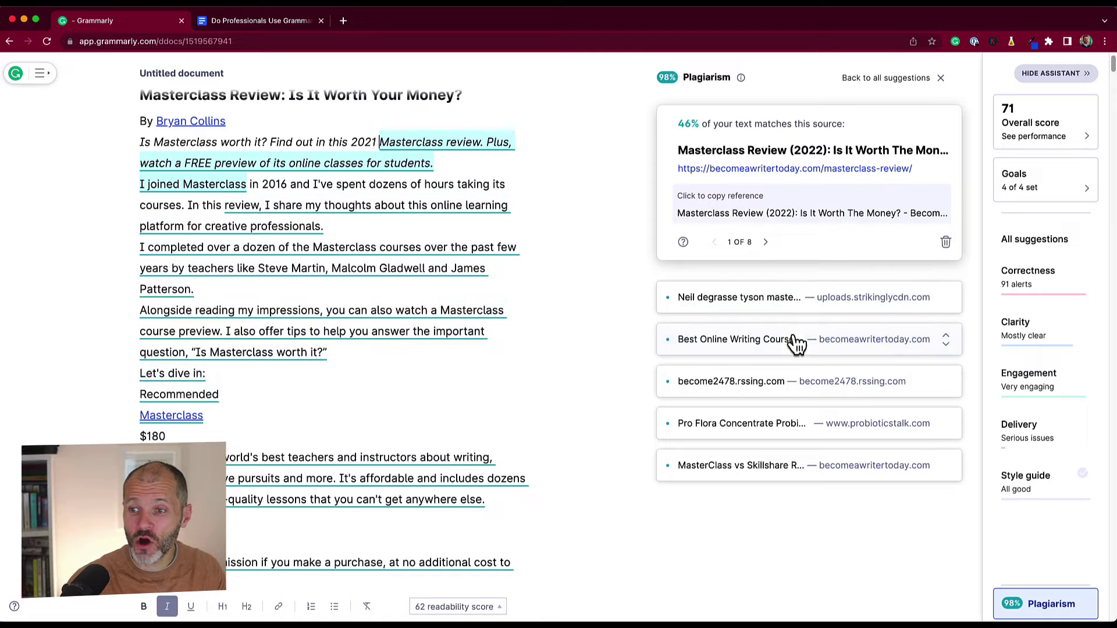
# Expand the MasterClass vs Skillshare and Pro Flora plagiarism source matches
pyautogui.click(865, 468)
pyautogui.click(869, 422)
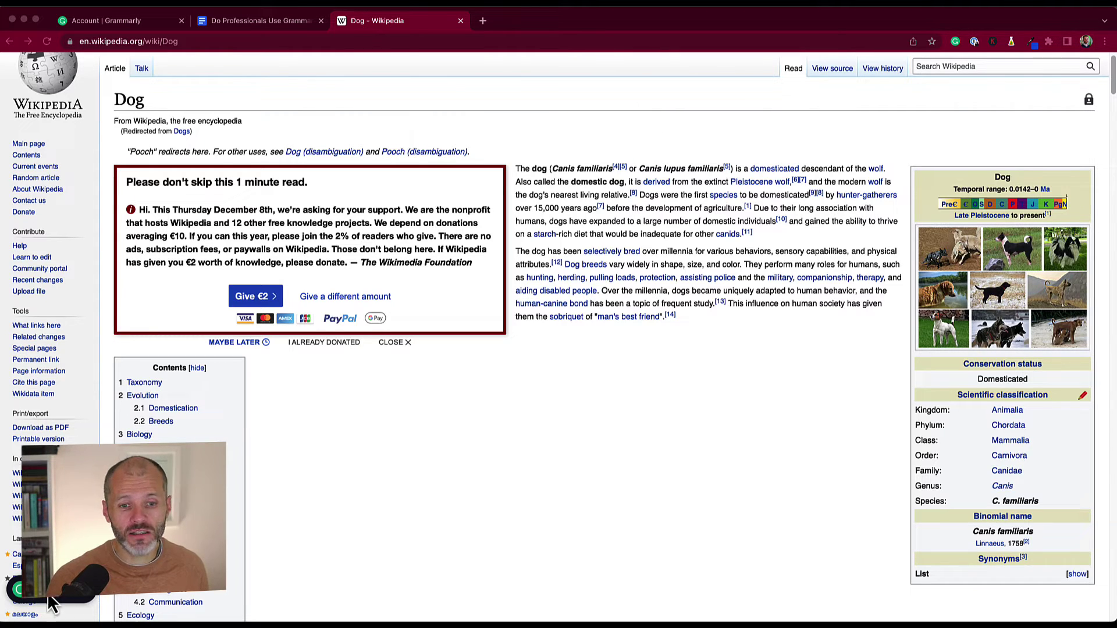
# Copy the Dog article's citation from Grammarly's page widget, then reopen the citation panel
pyautogui.click(66, 603)
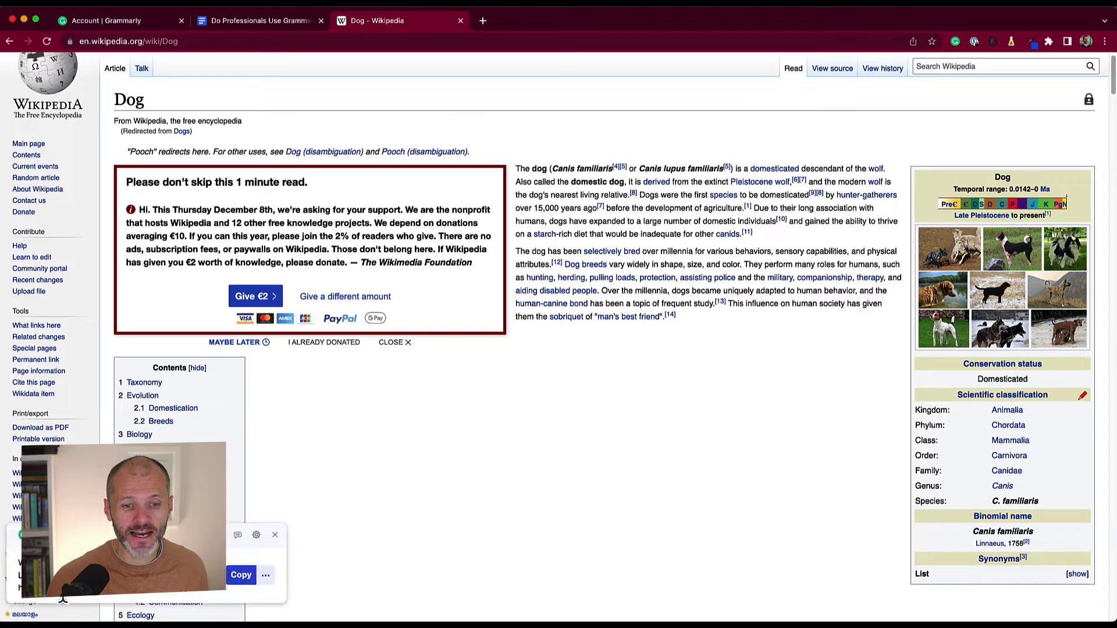
pyautogui.click(241, 576)
pyautogui.click(74, 598)
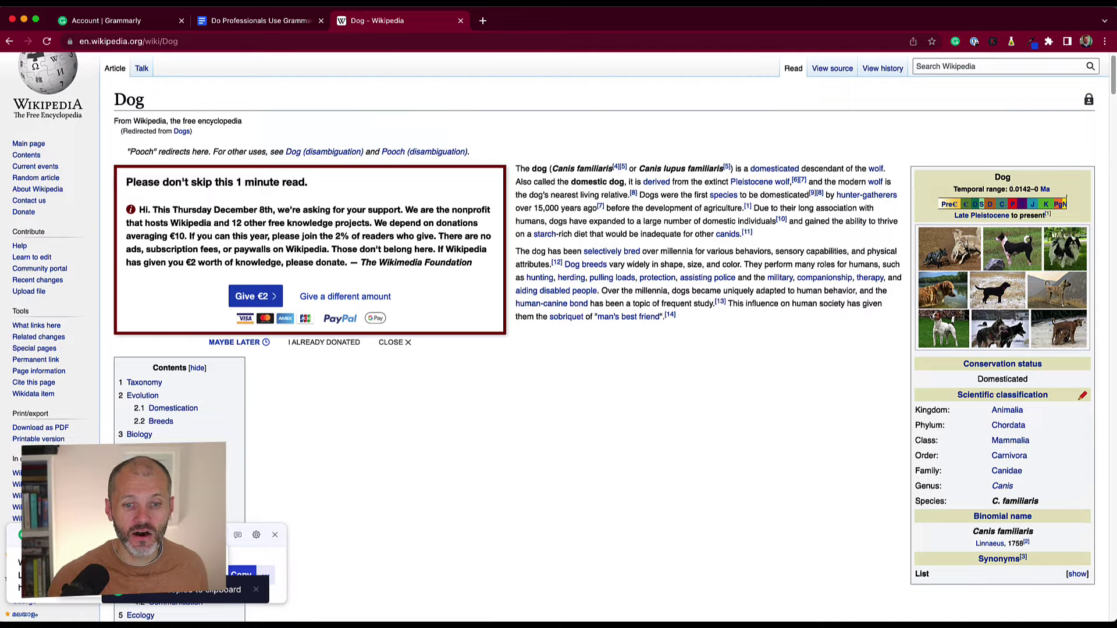
# Paste the Dog citation below 'write with confidence.' in the Google Doc, then undo the paste
pyautogui.click(152, 27)
pyautogui.click(232, 23)
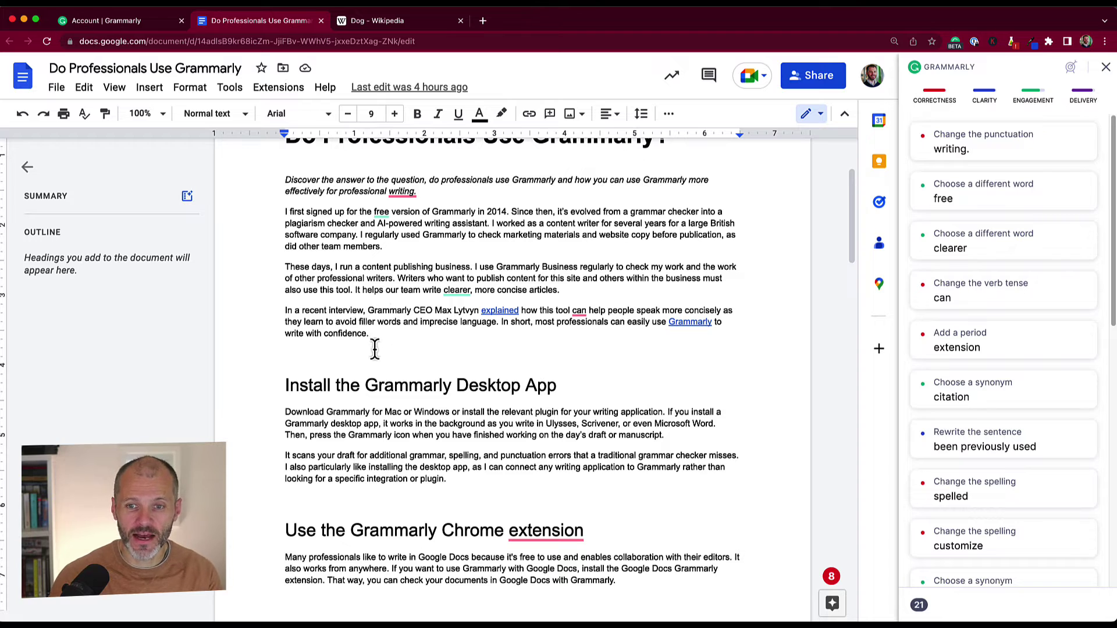
pyautogui.click(402, 337)
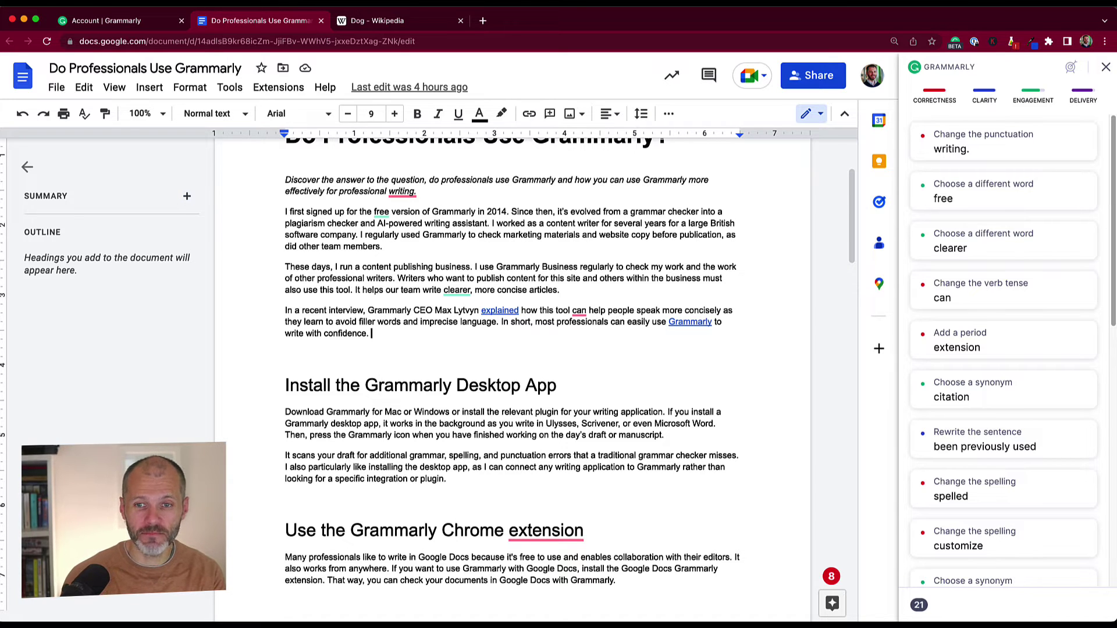
pyautogui.press('Return')
pyautogui.press('Return')
pyautogui.press('super+v')
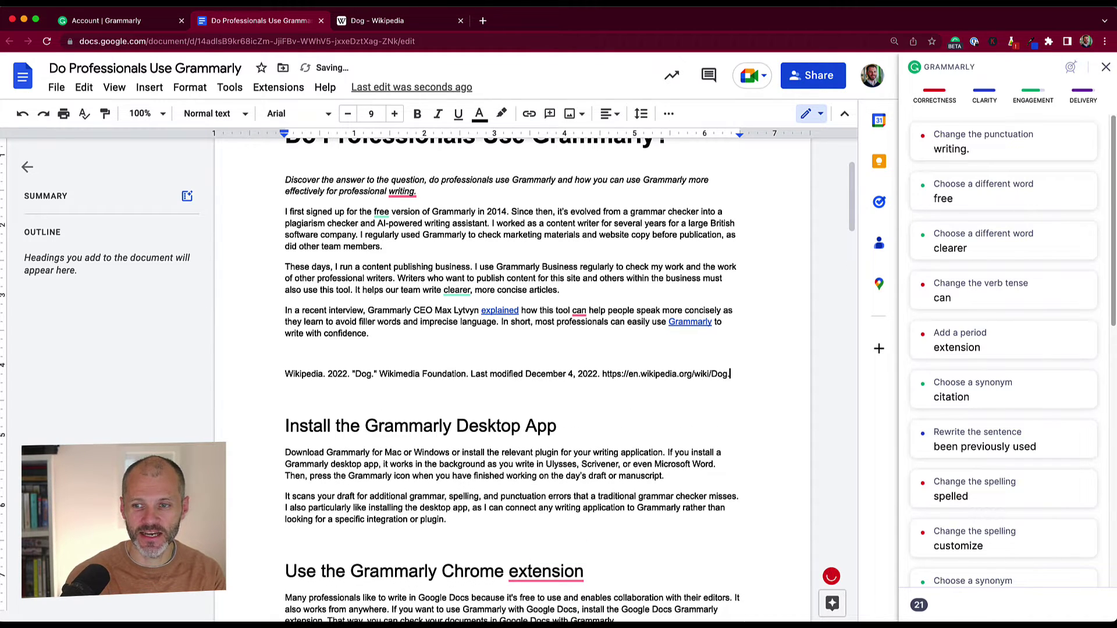
pyautogui.press('super+z')
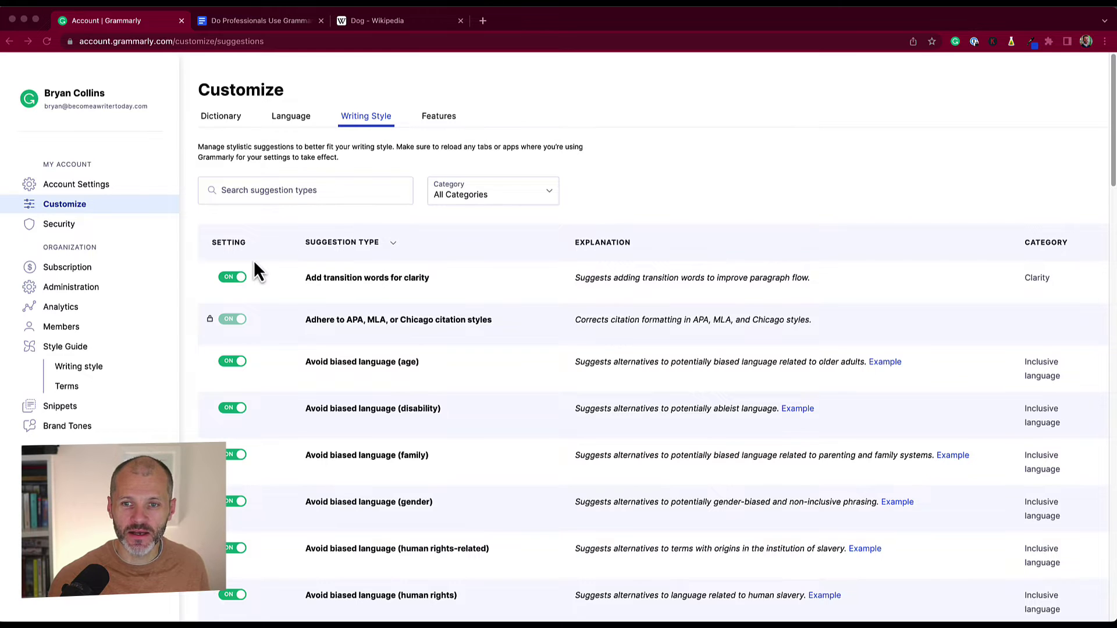
# Turn 'Avoid biased language (age)' suggestions off and then back on
pyautogui.scroll(-1, 413, 297)
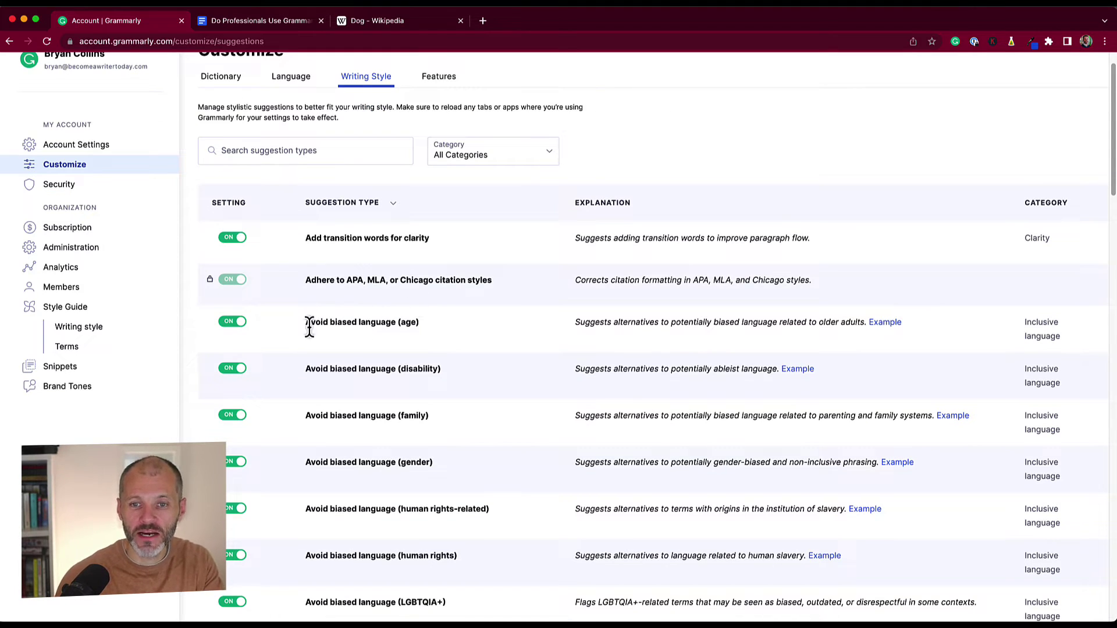
pyautogui.moveTo(305, 330); pyautogui.dragTo(403, 327)
pyautogui.click(460, 334)
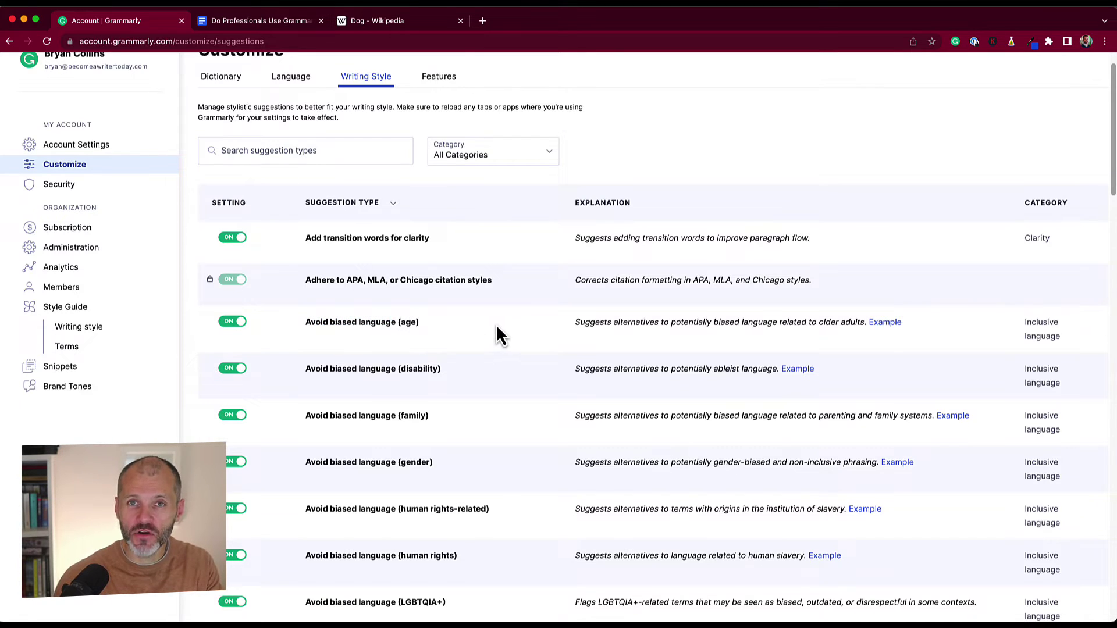
pyautogui.click(239, 328)
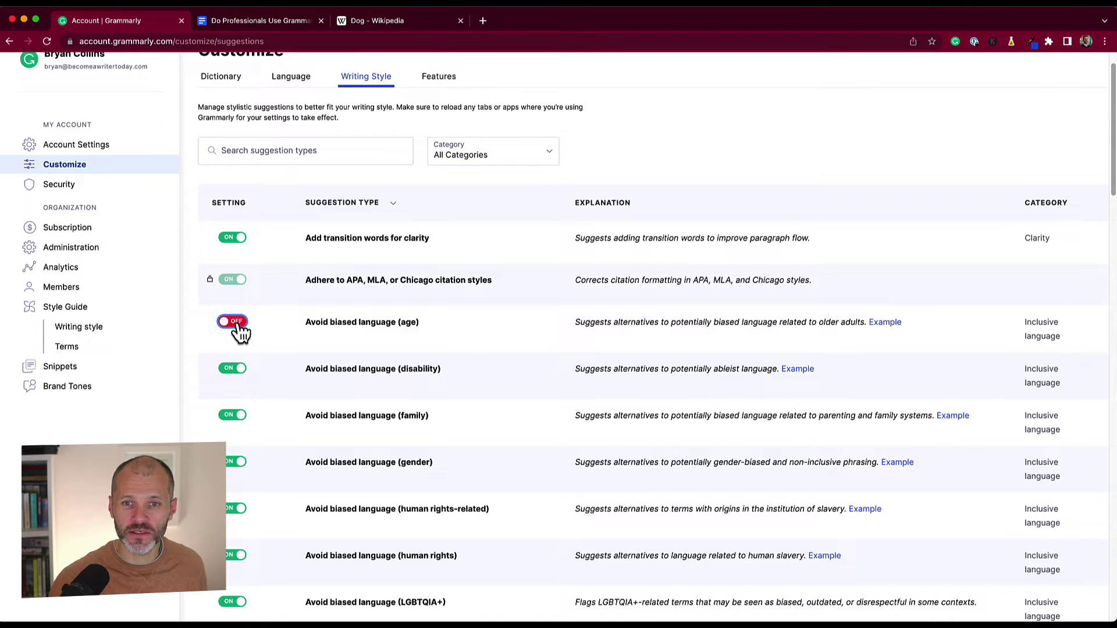
pyautogui.click(238, 327)
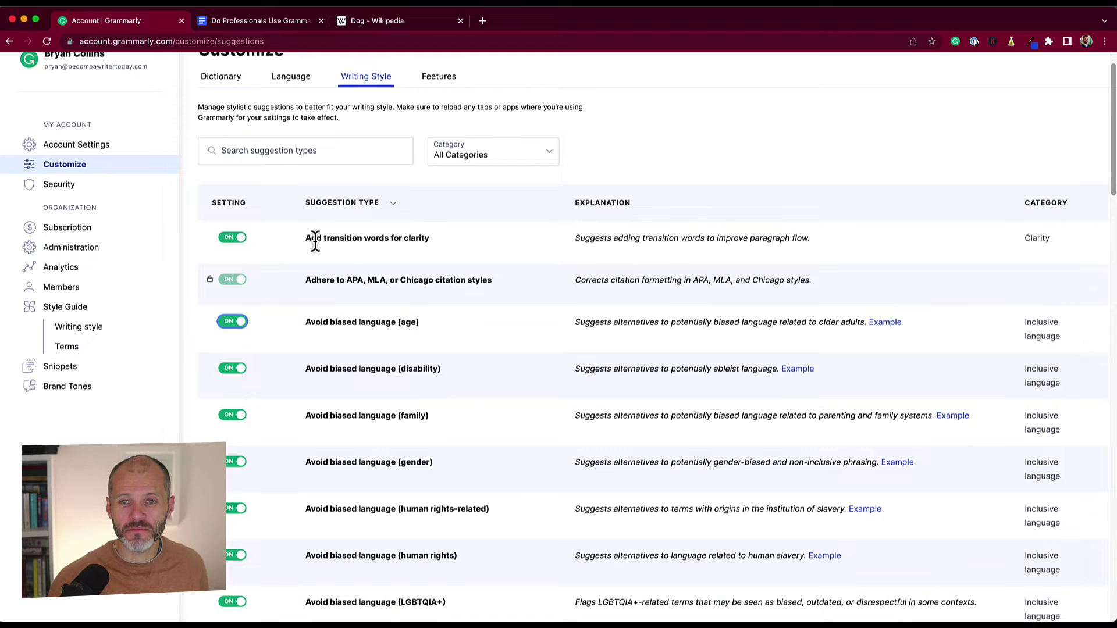
# Turn off passive voice suggestions and return to the top of the list
pyautogui.moveTo(340, 238); pyautogui.dragTo(428, 238)
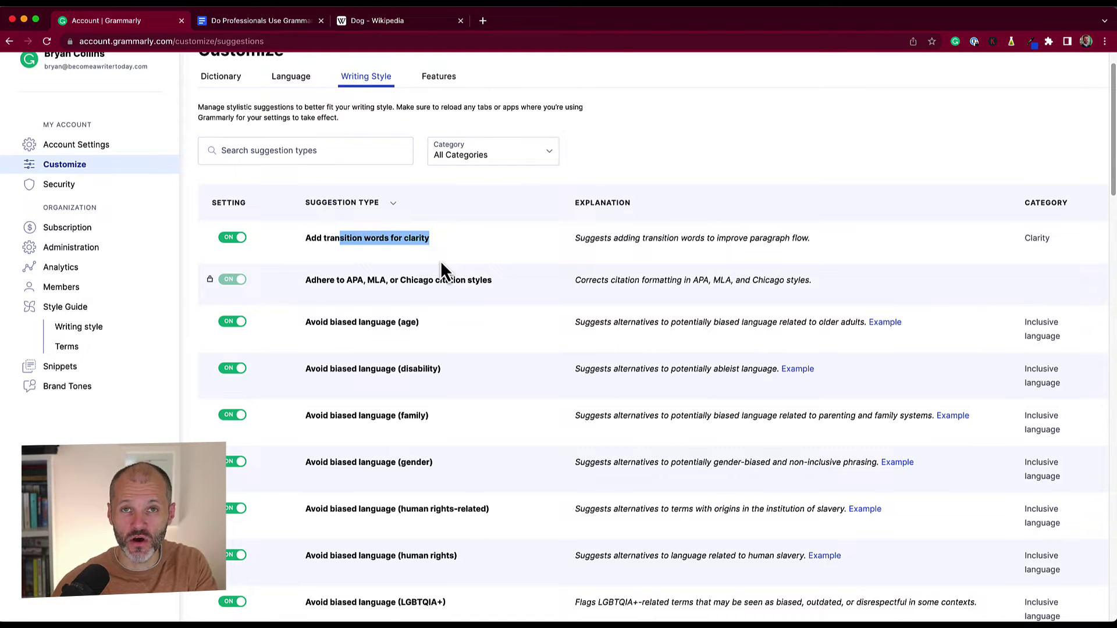
pyautogui.scroll(-2, 351, 343)
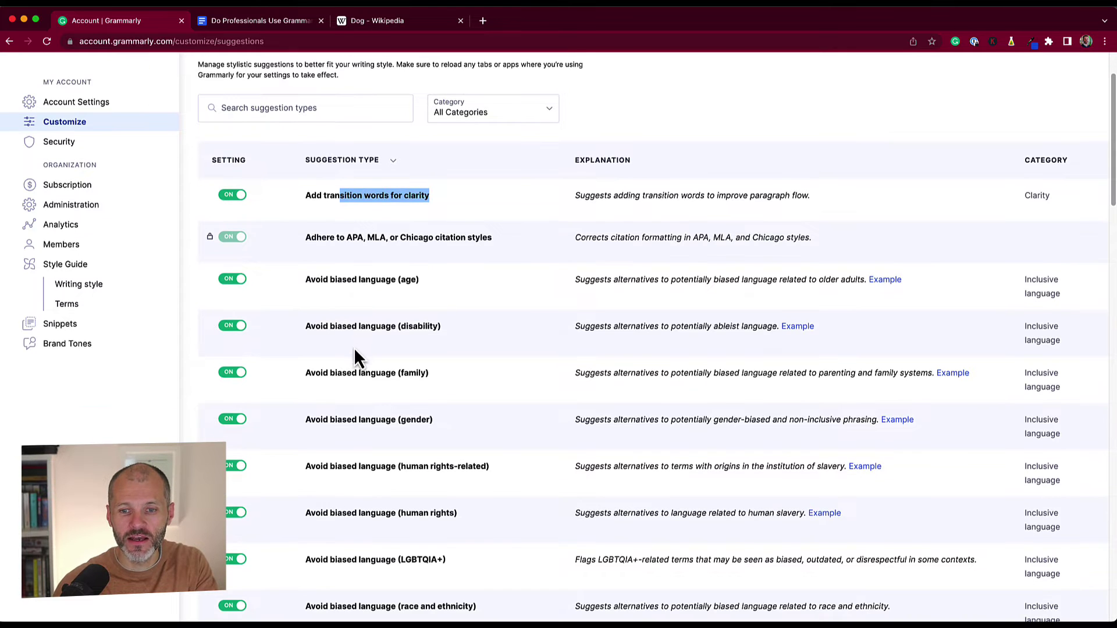
pyautogui.scroll(-5, 373, 441)
pyautogui.scroll(-20, 395, 406)
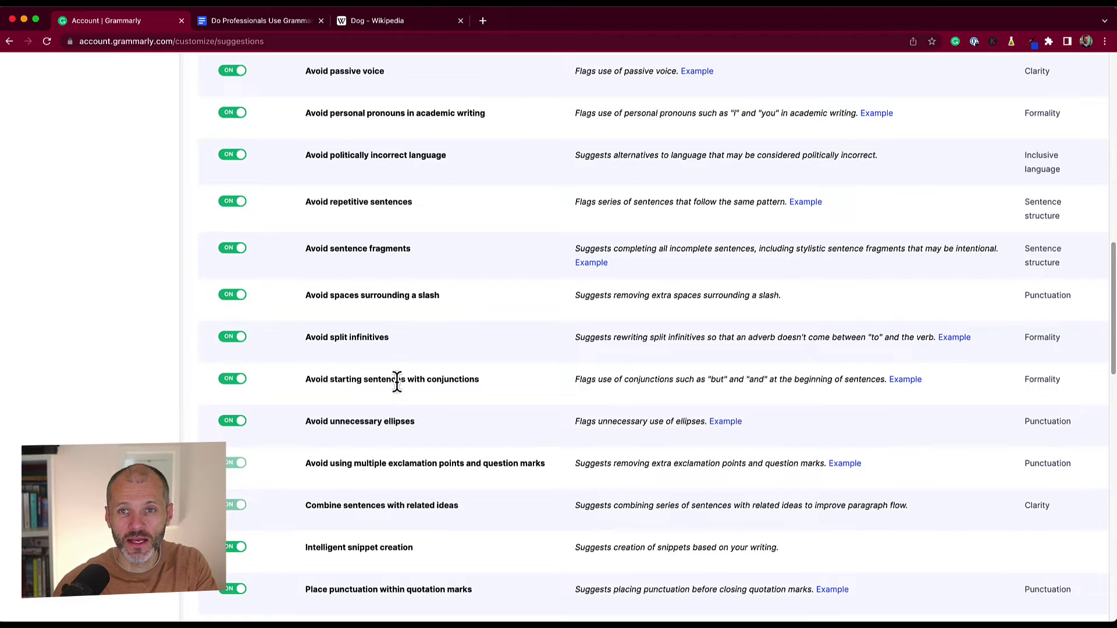
pyautogui.scroll(3, 393, 379)
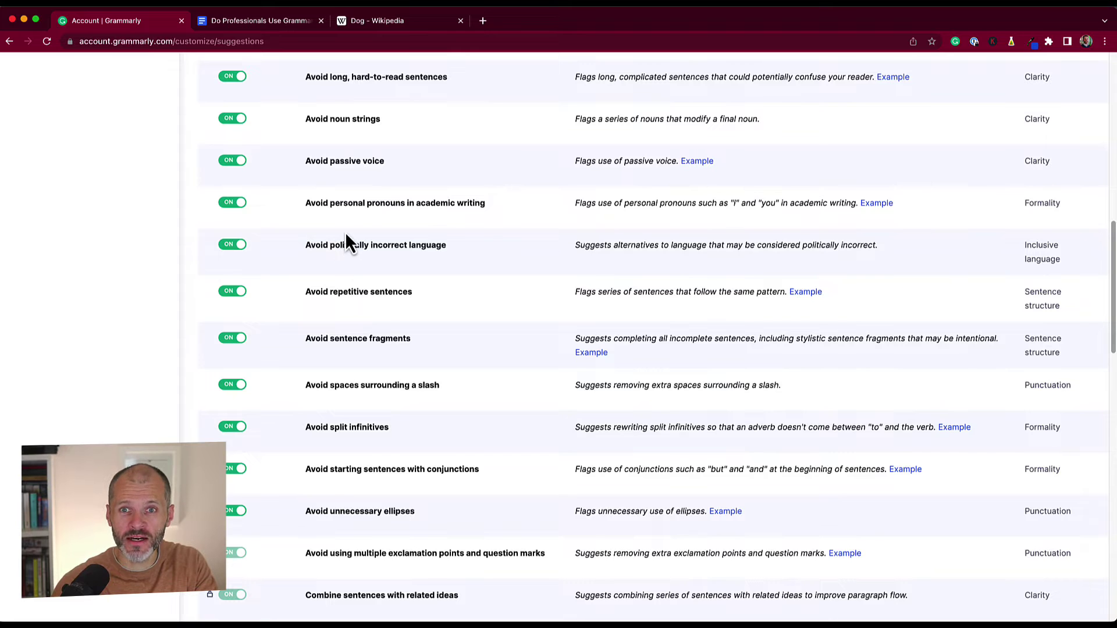
pyautogui.click(235, 165)
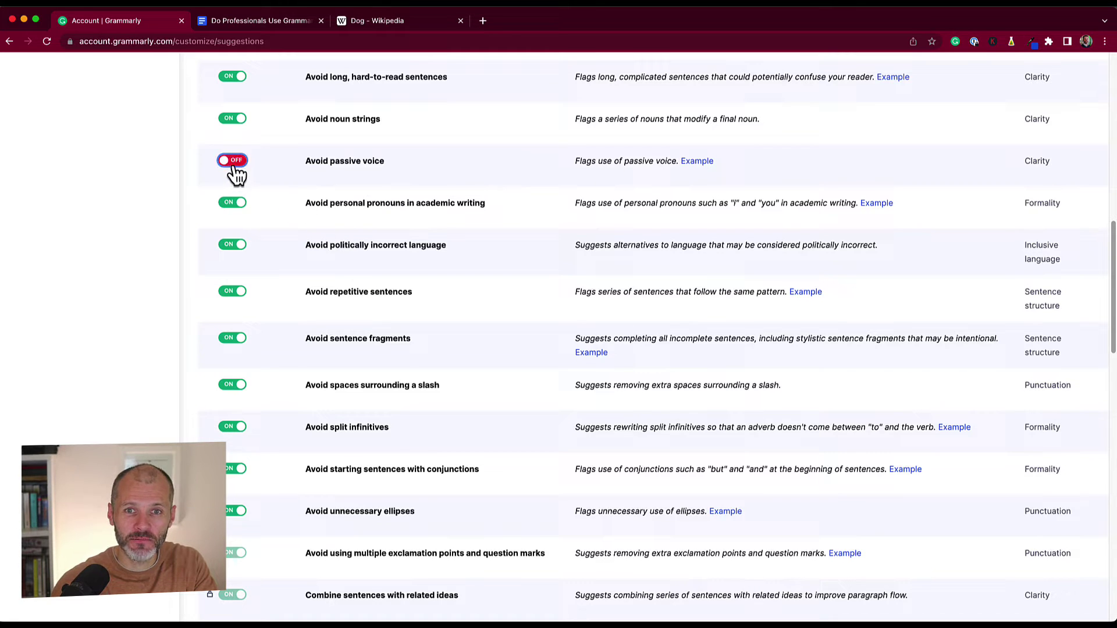
pyautogui.scroll(-14, 375, 448)
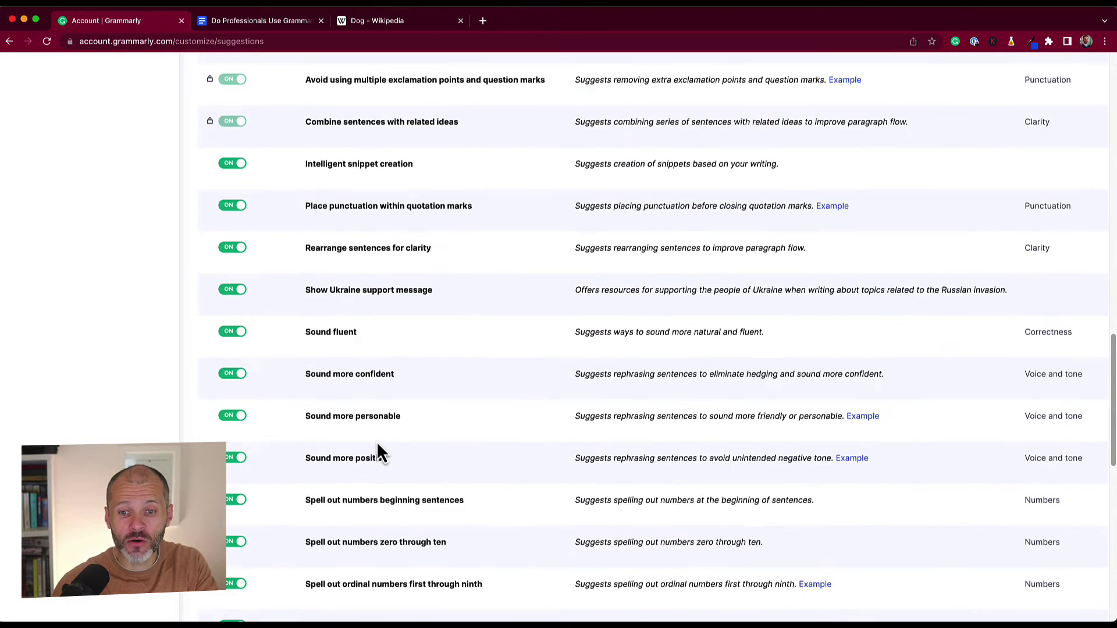
pyautogui.scroll(-5, 420, 477)
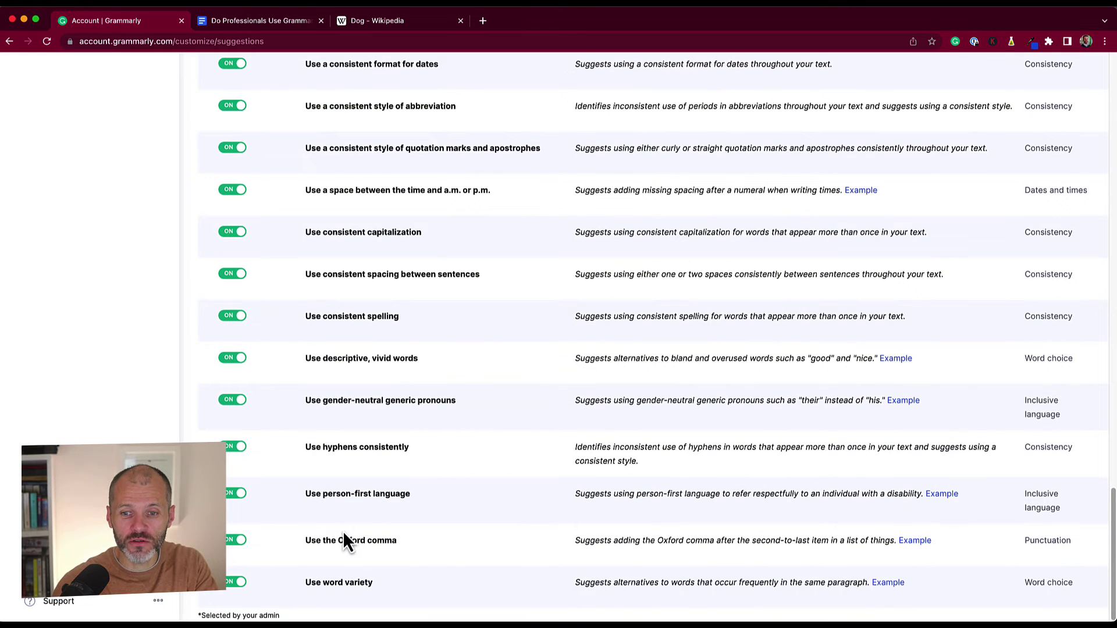
pyautogui.scroll(5, 358, 527)
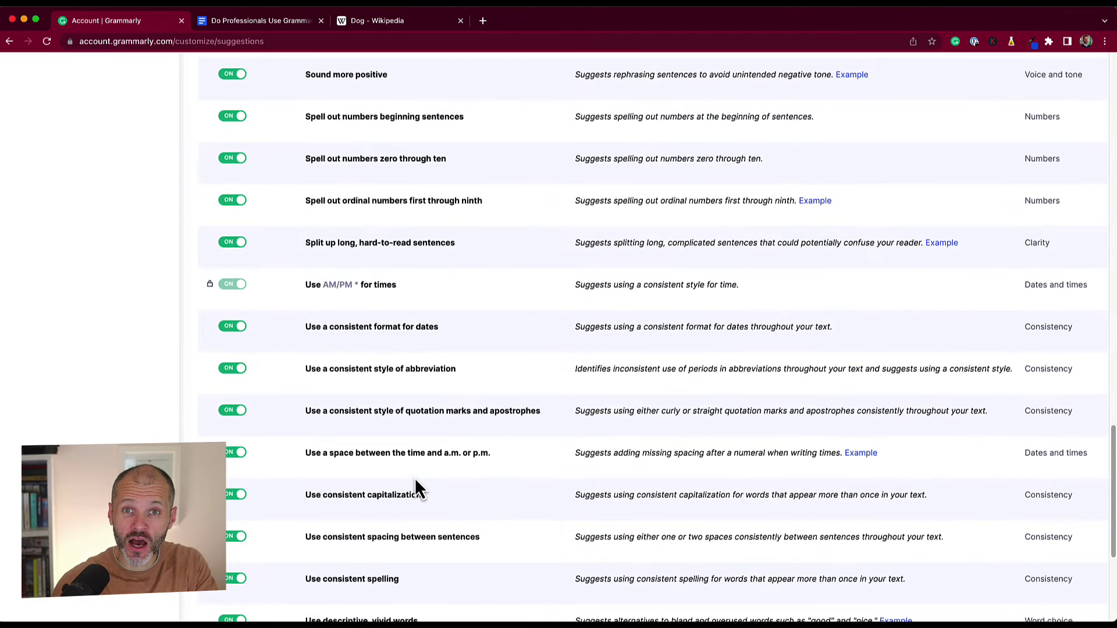
pyautogui.scroll(20, 408, 475)
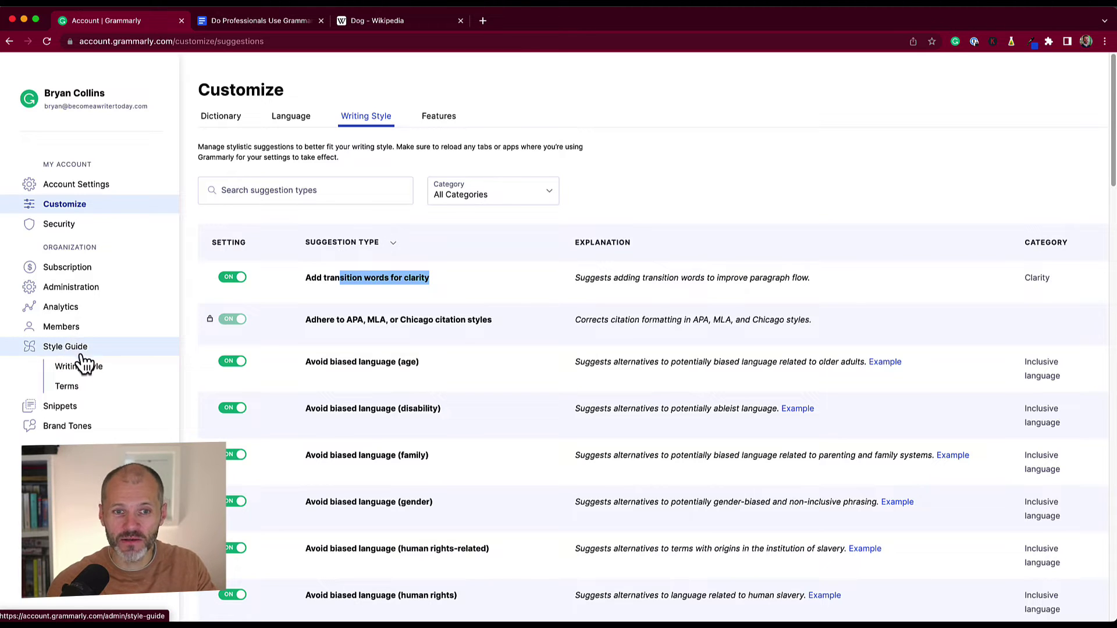
# Open the style guide's Writing style rules table and scroll through the suggestion types
pyautogui.click(127, 372)
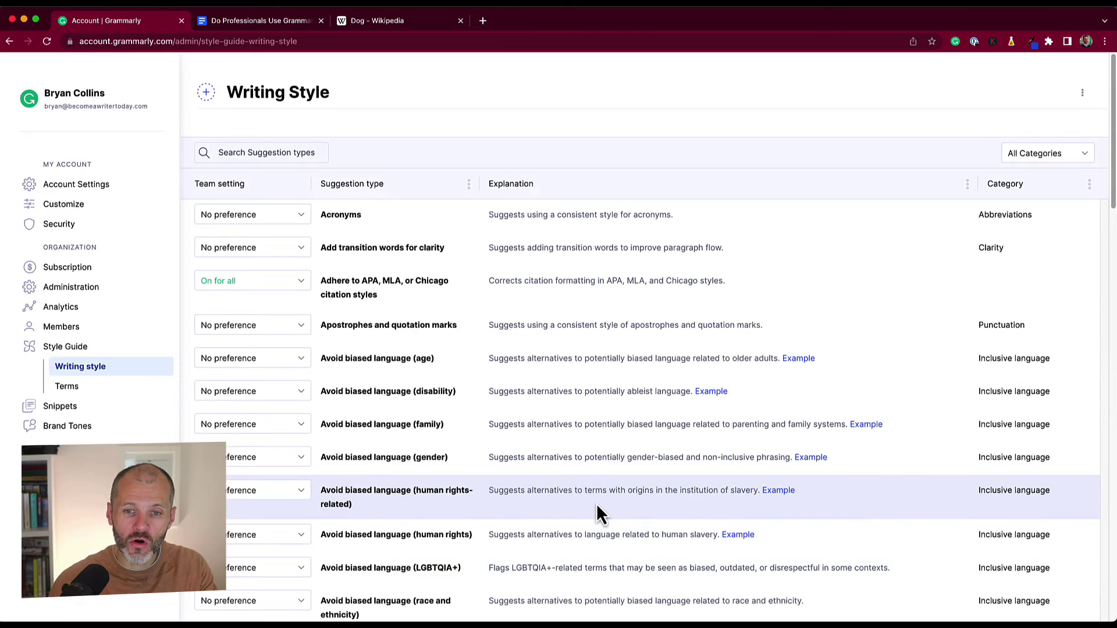
pyautogui.scroll(-2, 582, 497)
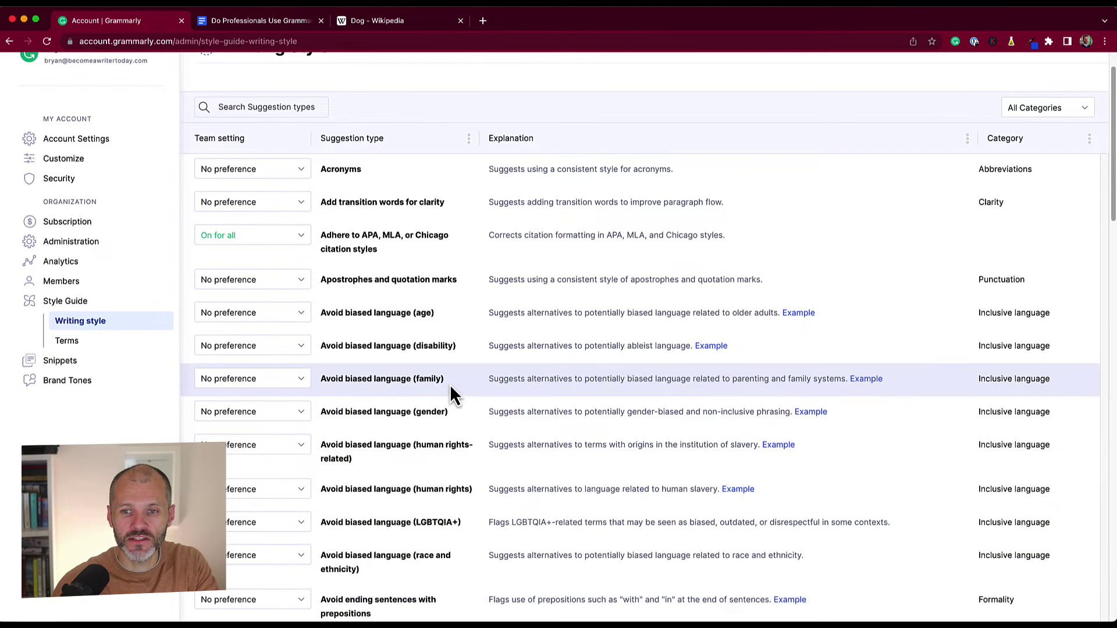
pyautogui.scroll(-5, 411, 420)
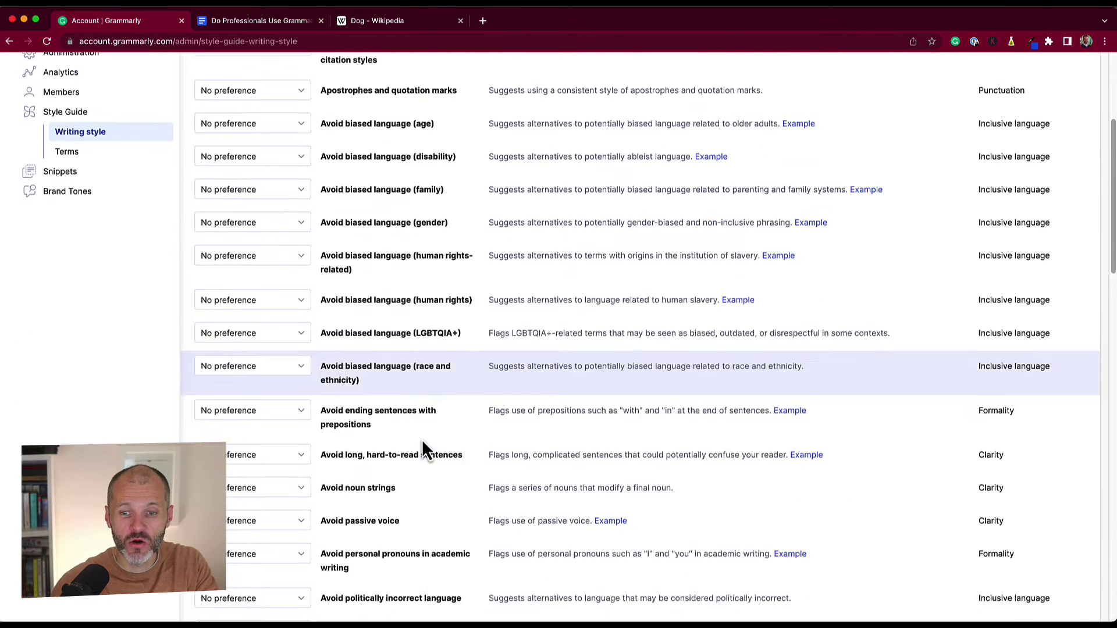
pyautogui.scroll(-12, 424, 448)
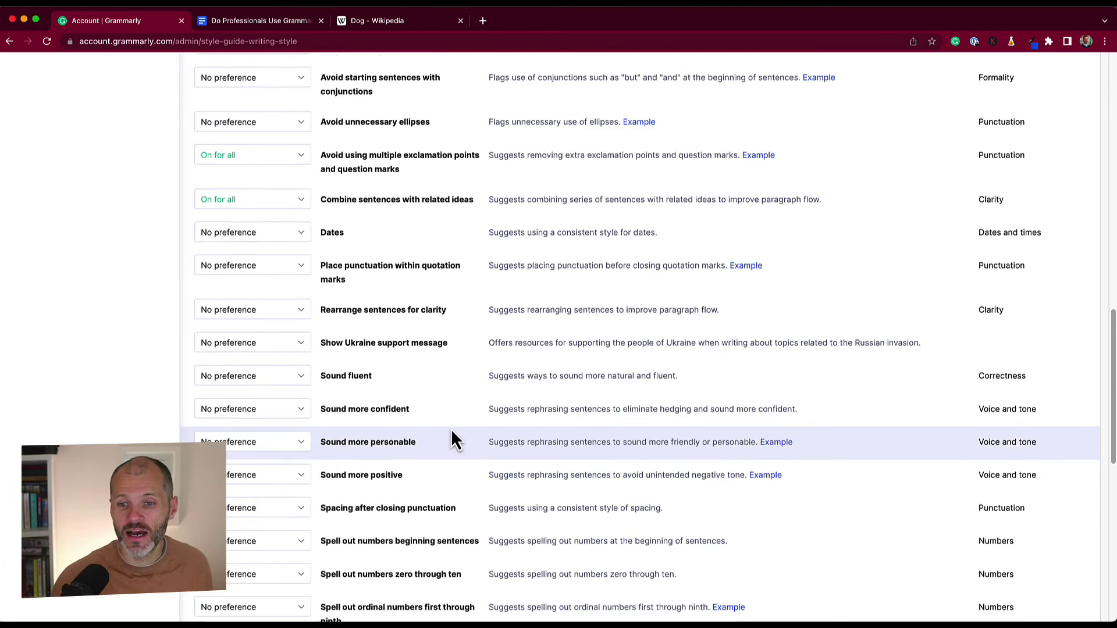
pyautogui.scroll(-5, 454, 434)
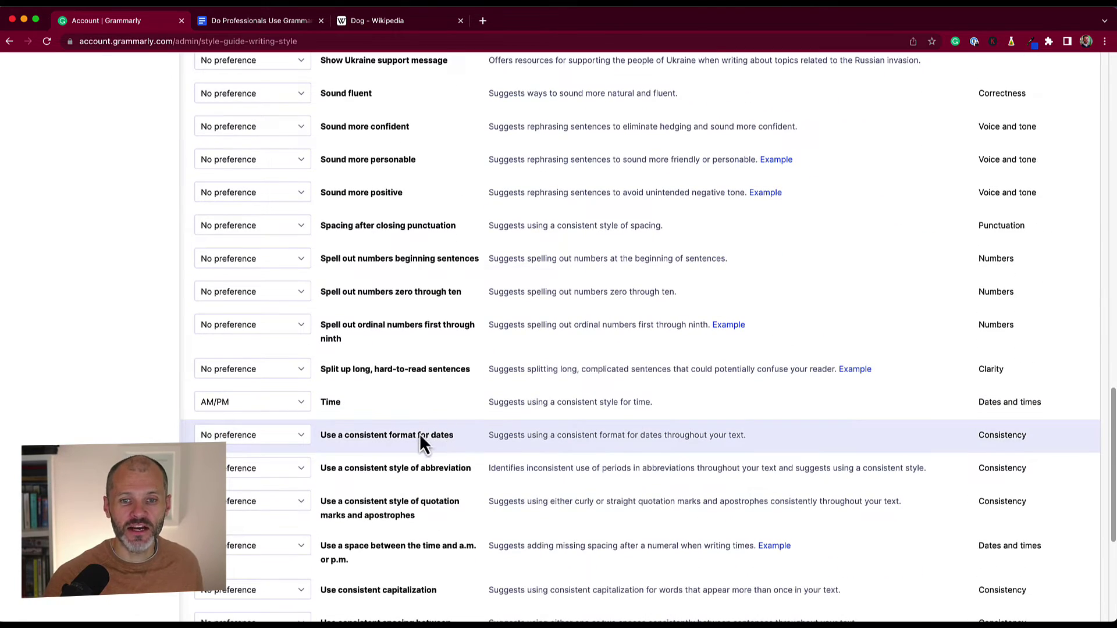
# View the team options for 'Split up long sentences' and close them without choosing one
pyautogui.click(291, 373)
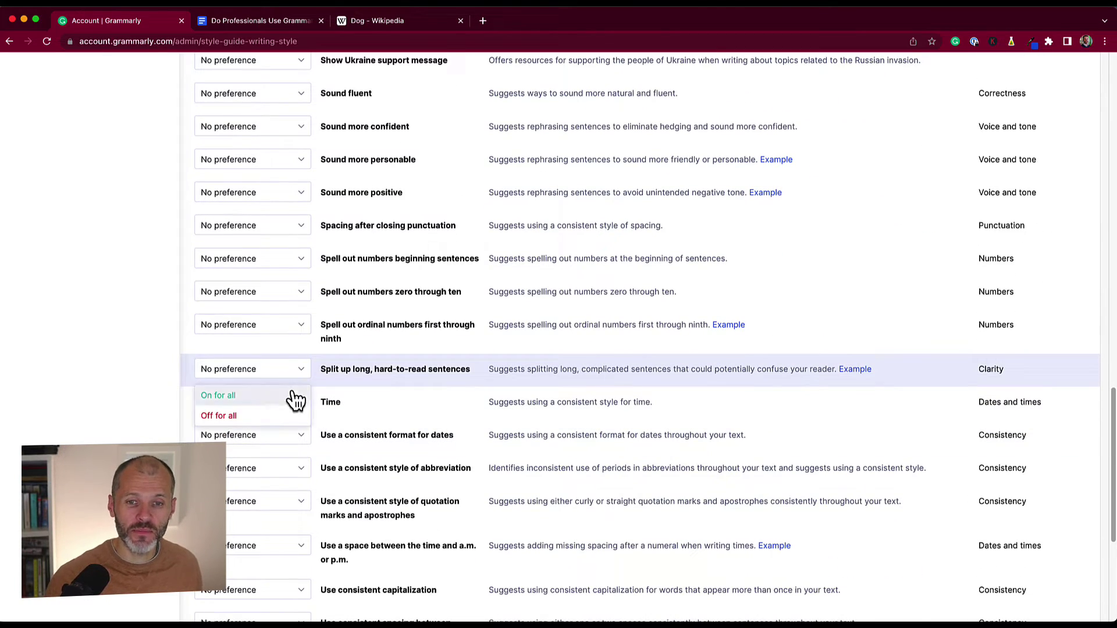
pyautogui.click(406, 388)
pyautogui.scroll(2, 411, 396)
pyautogui.scroll(15, 410, 395)
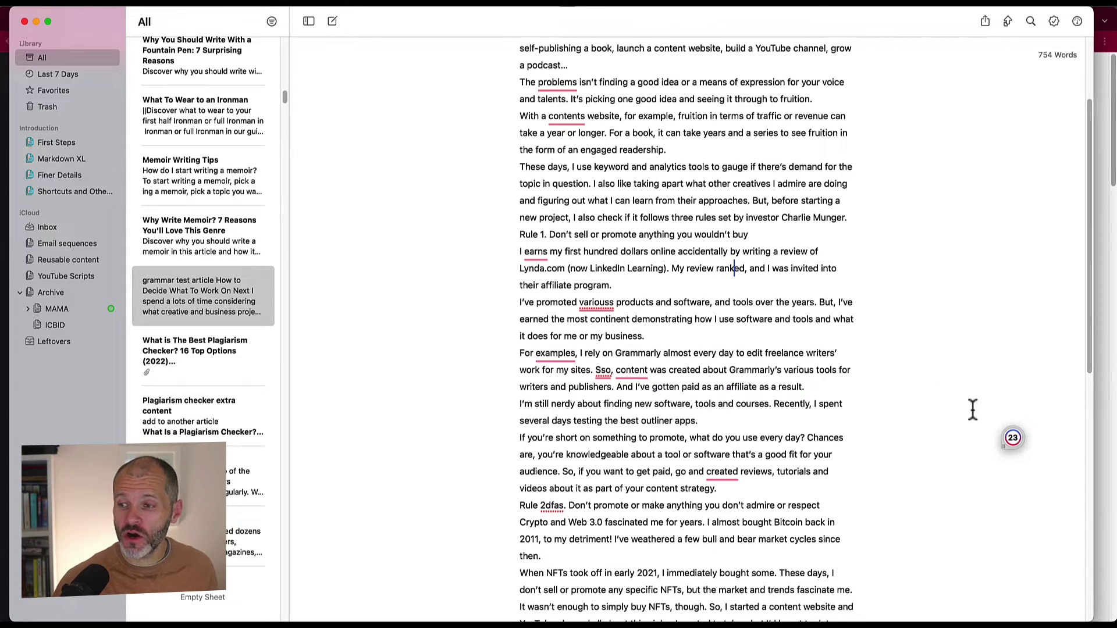
pyautogui.click(1012, 438)
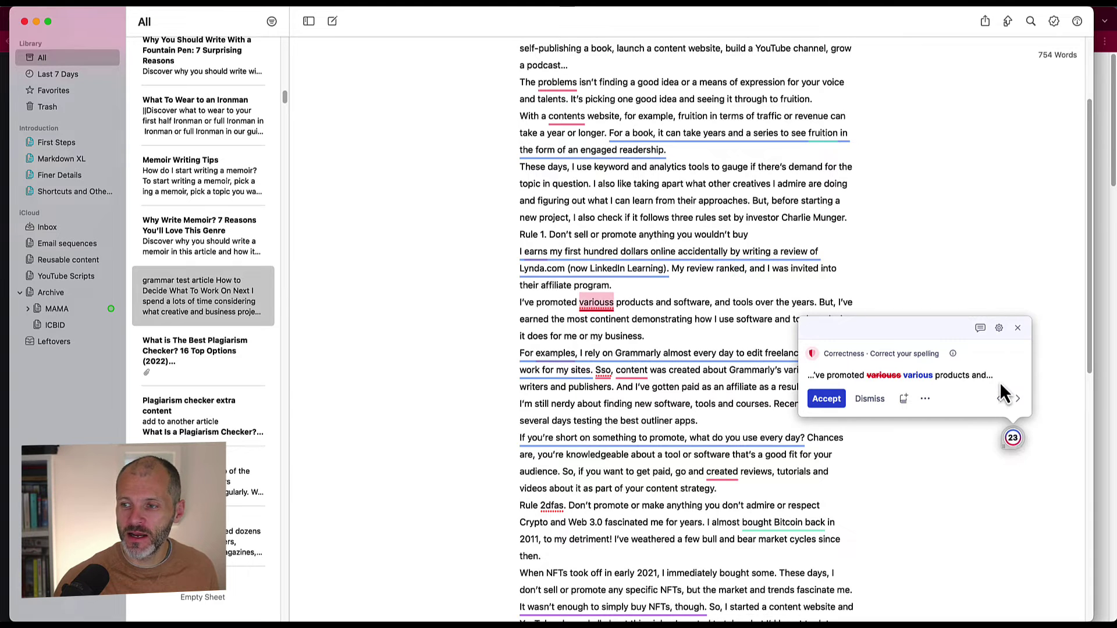
pyautogui.click(999, 328)
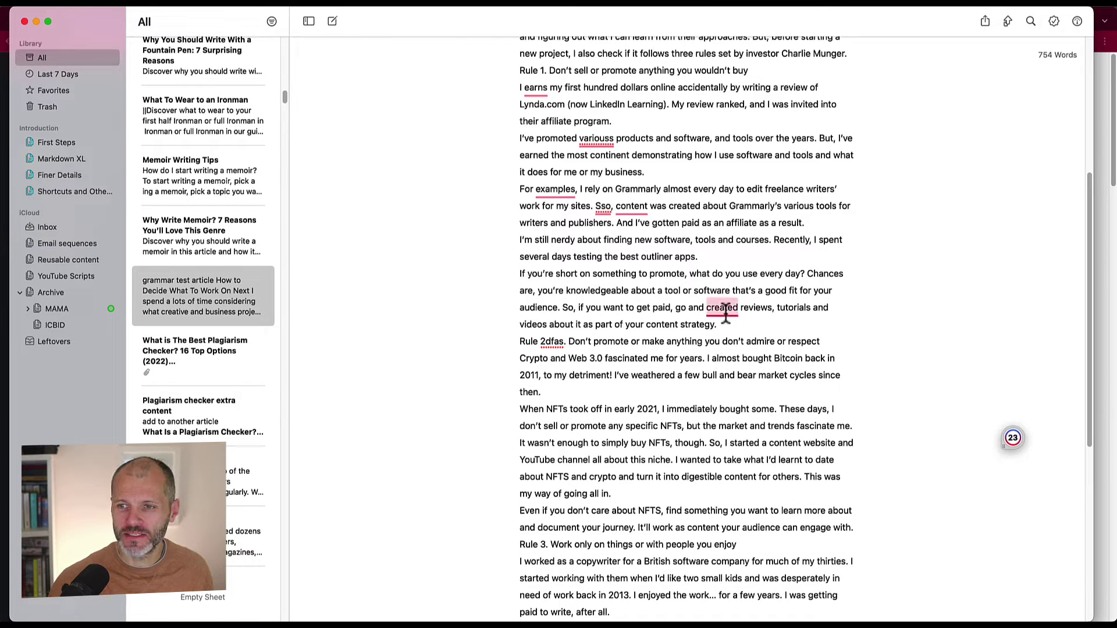
# Expand the 'created' to 'create' suggestion and read its verb-tense explanation and examples
pyautogui.moveTo(725, 313)
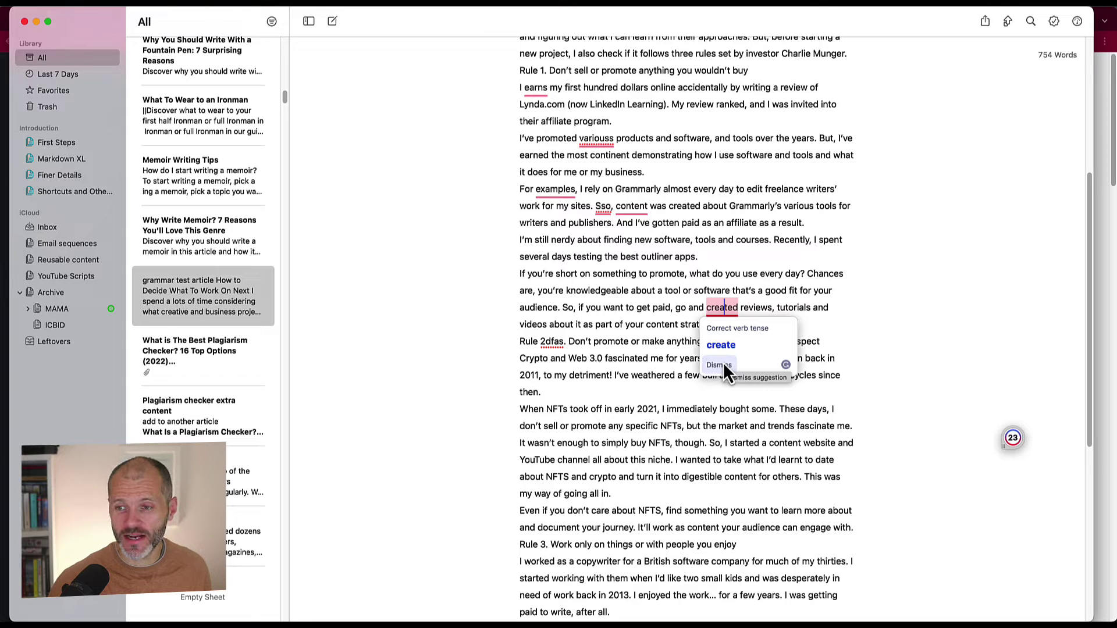
pyautogui.click(784, 365)
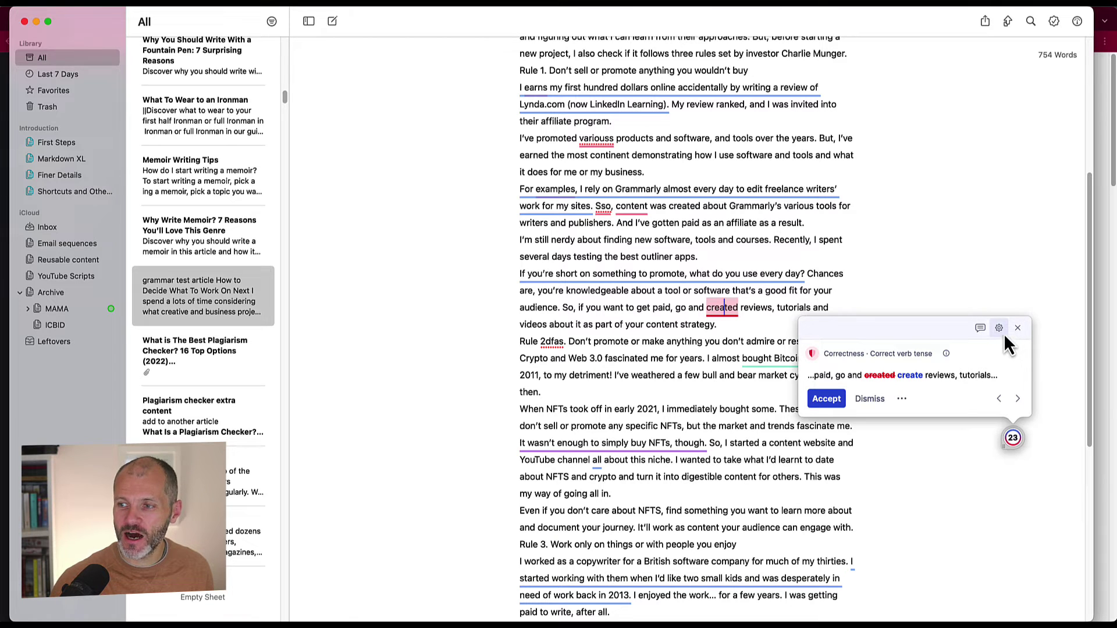
pyautogui.click(946, 354)
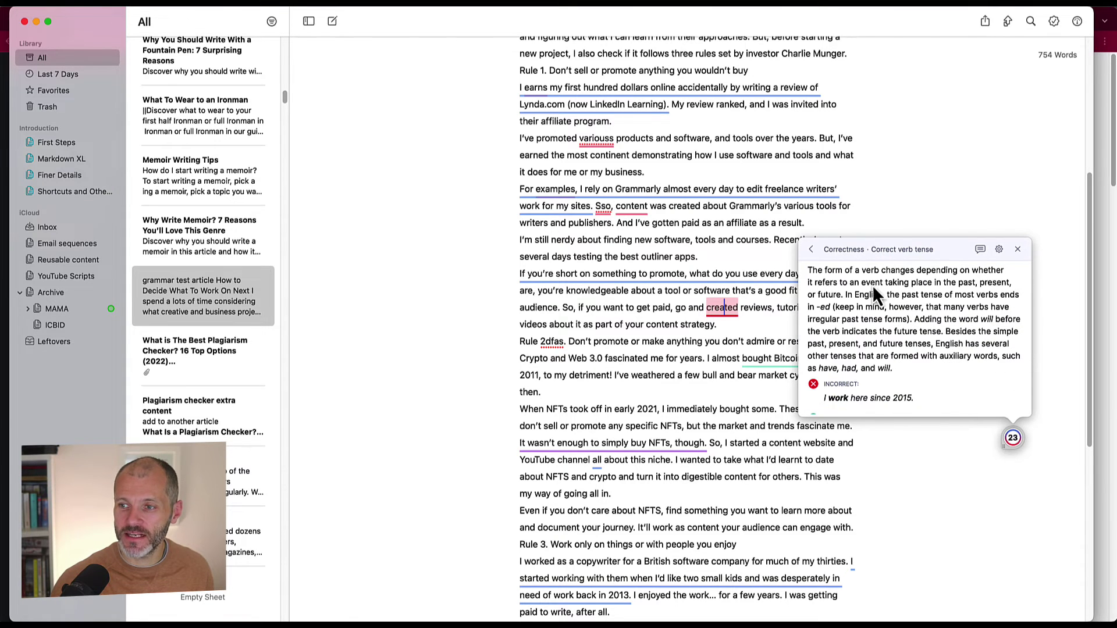
pyautogui.scroll(-2, 876, 361)
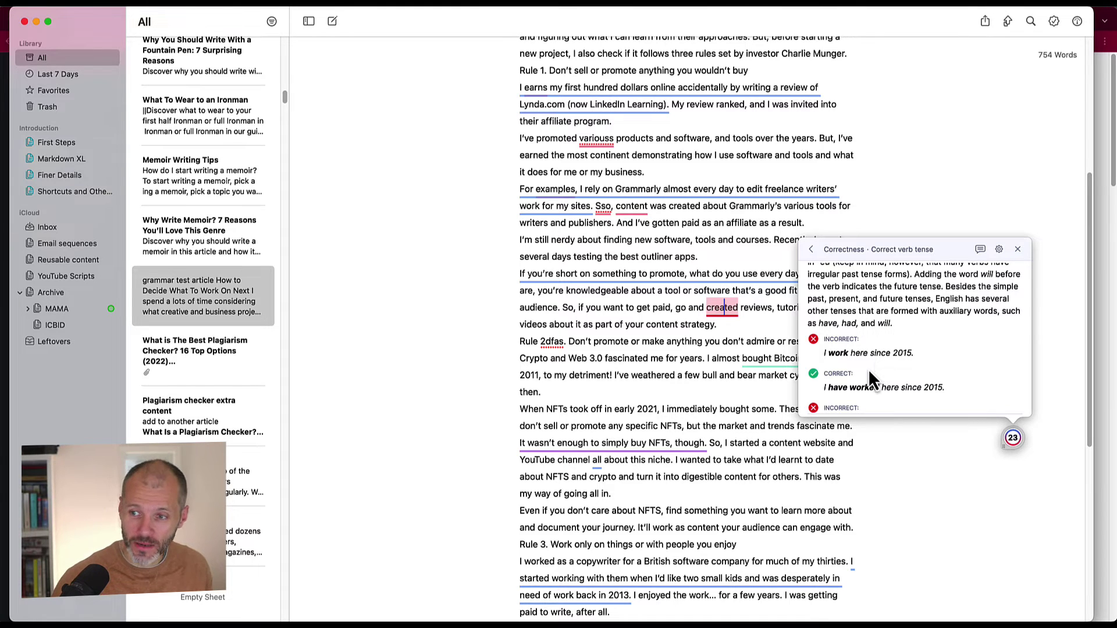
pyautogui.scroll(-2, 858, 357)
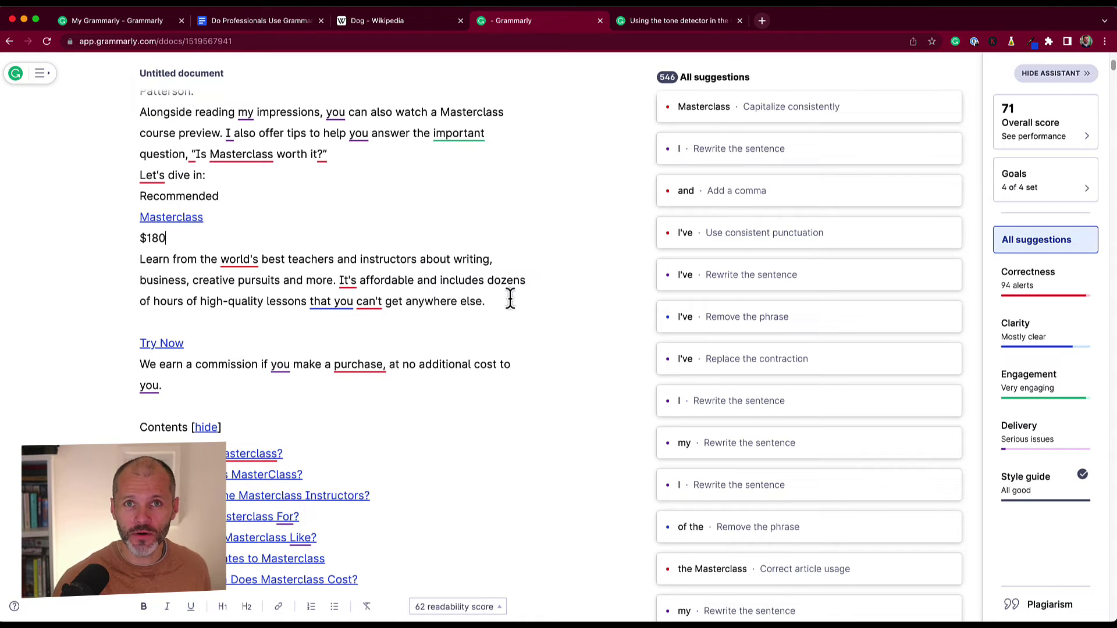
# Open the Performance report to review speaking time, readability score 62 and vocabulary metrics
pyautogui.click(1028, 121)
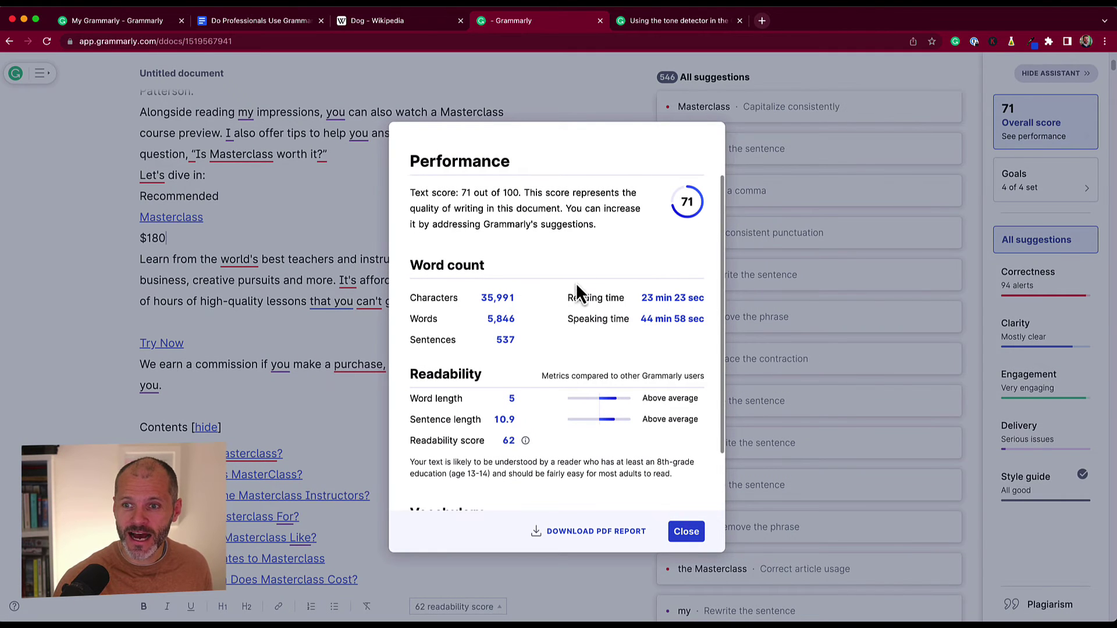
pyautogui.moveTo(567, 320); pyautogui.dragTo(687, 322)
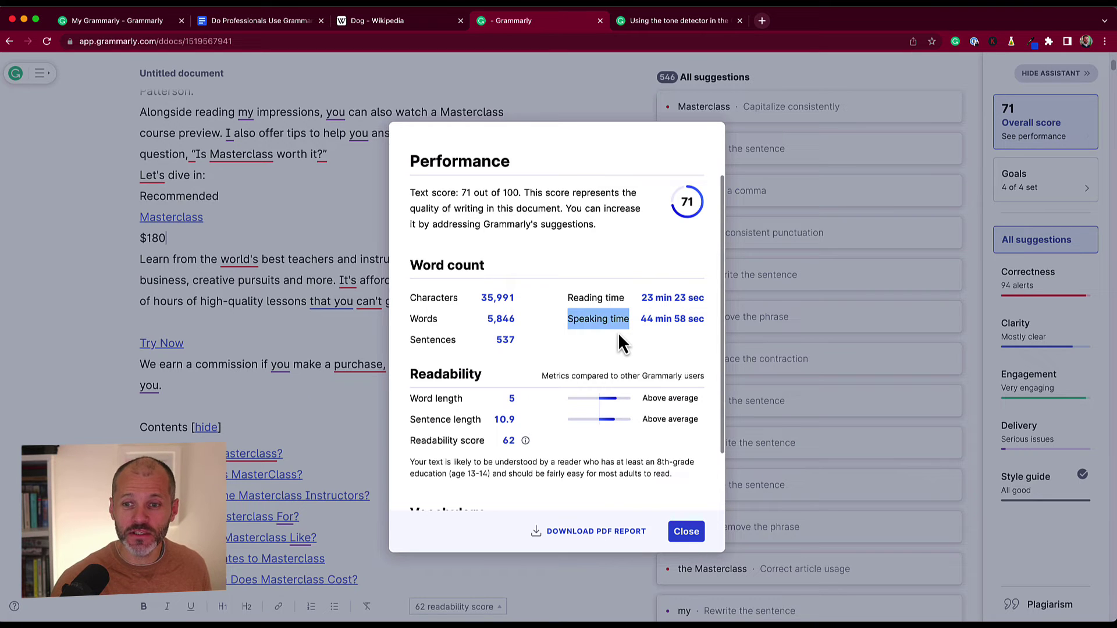
pyautogui.scroll(-2, 411, 367)
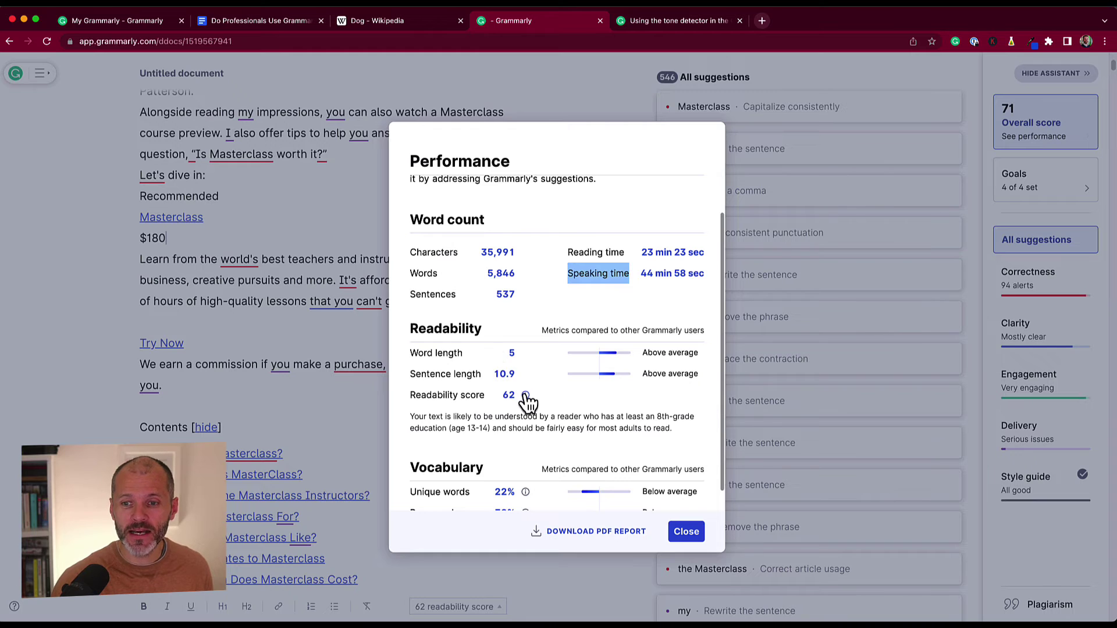
pyautogui.moveTo(526, 398)
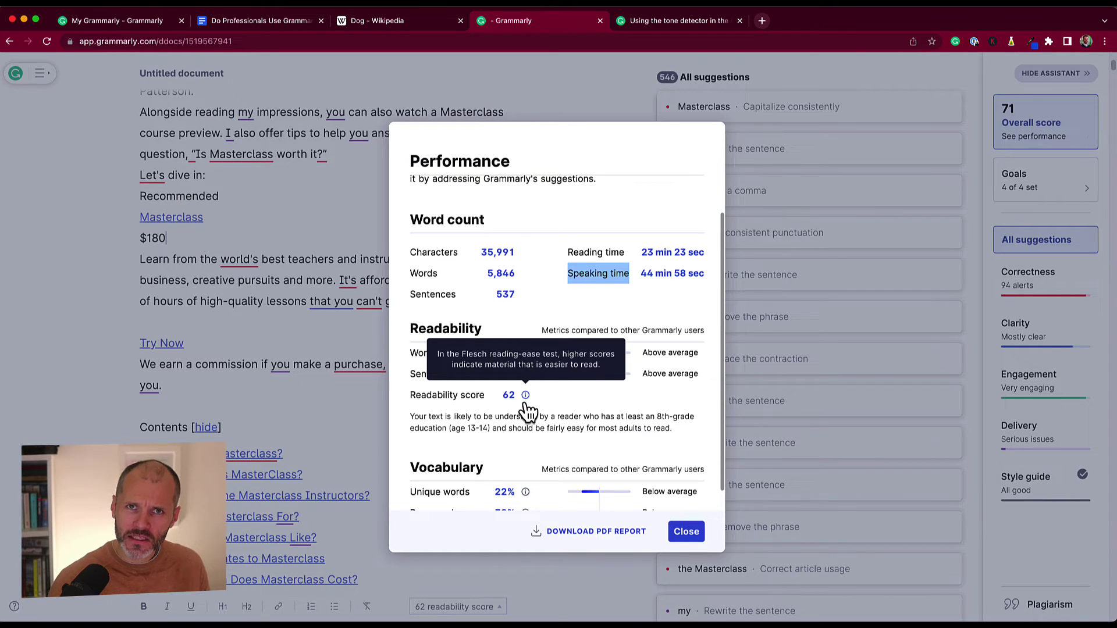
pyautogui.scroll(-1, 530, 407)
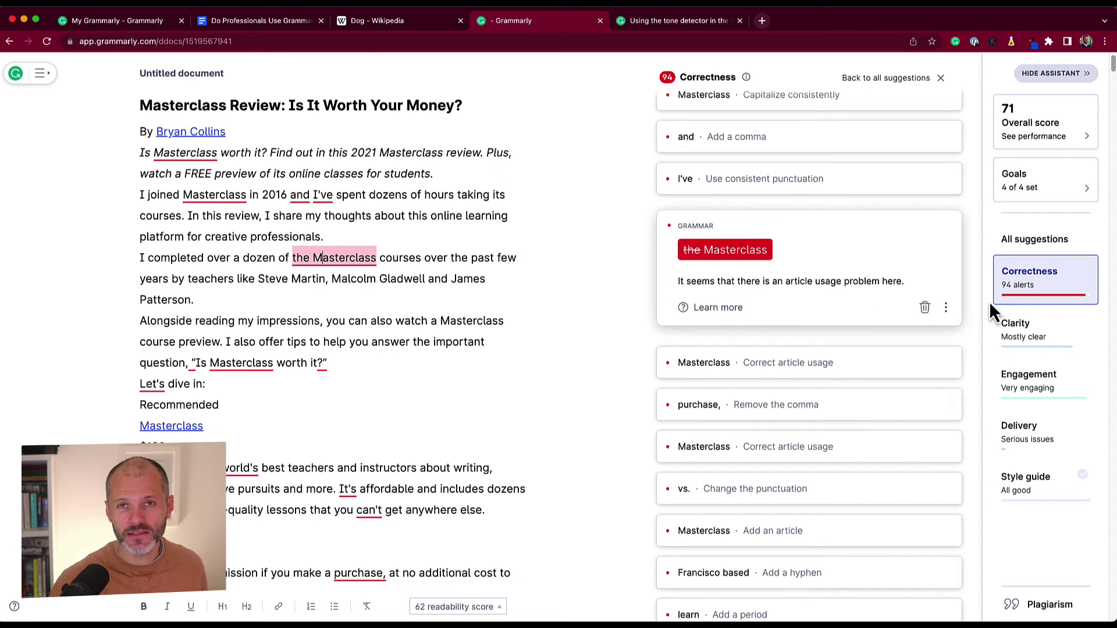
# Filter suggestions from Correctness through Clarity and Engagement, ending on Delivery
pyautogui.click(1041, 281)
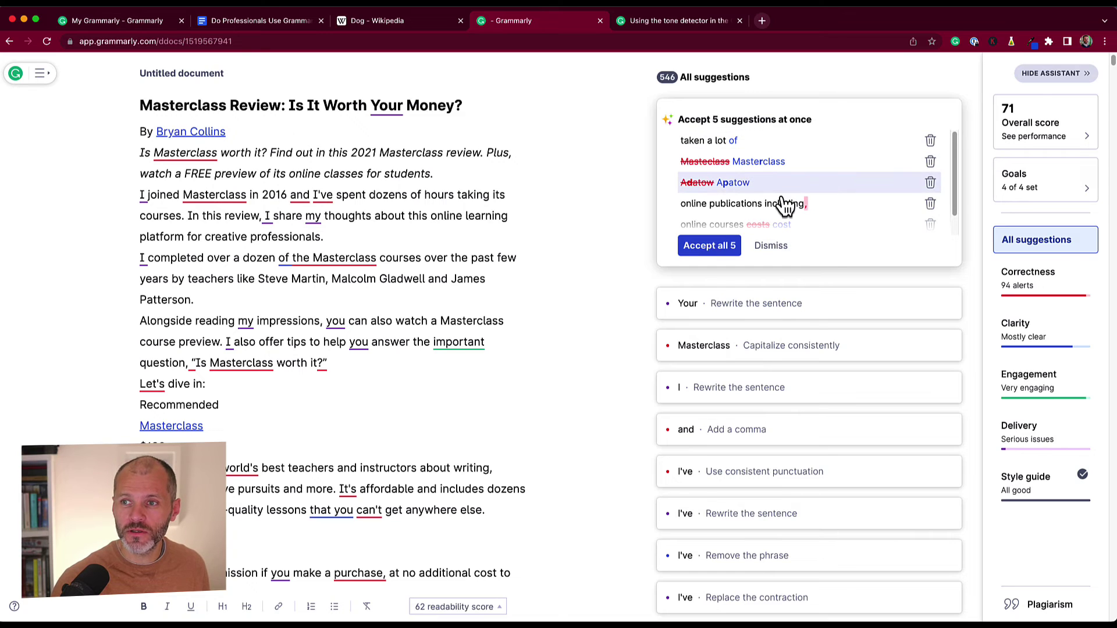
pyautogui.scroll(-1, 780, 207)
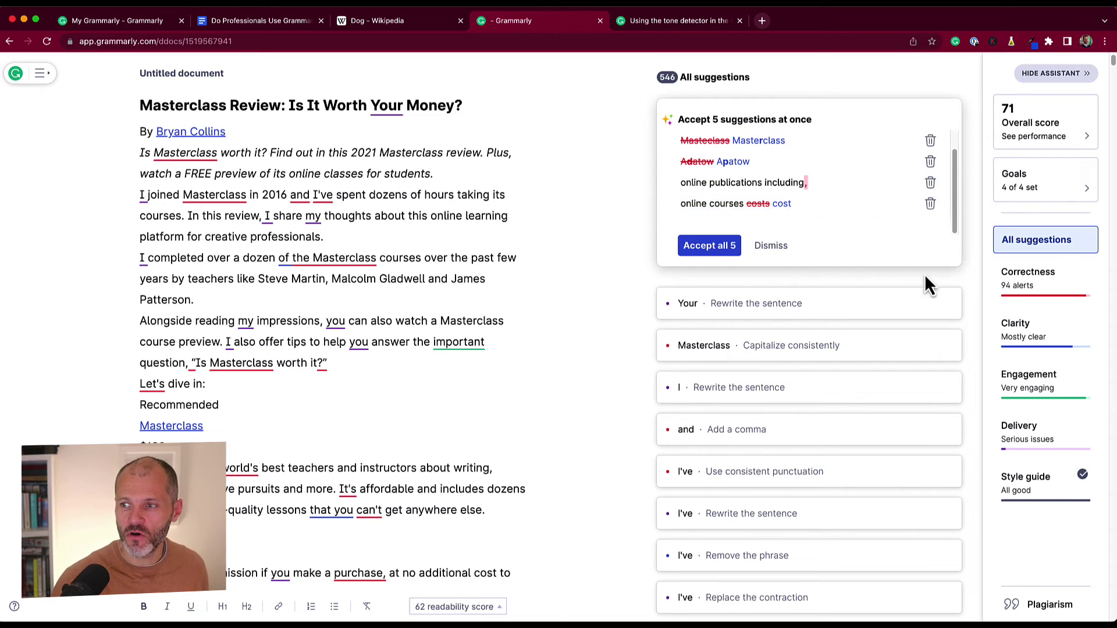
pyautogui.click(1040, 323)
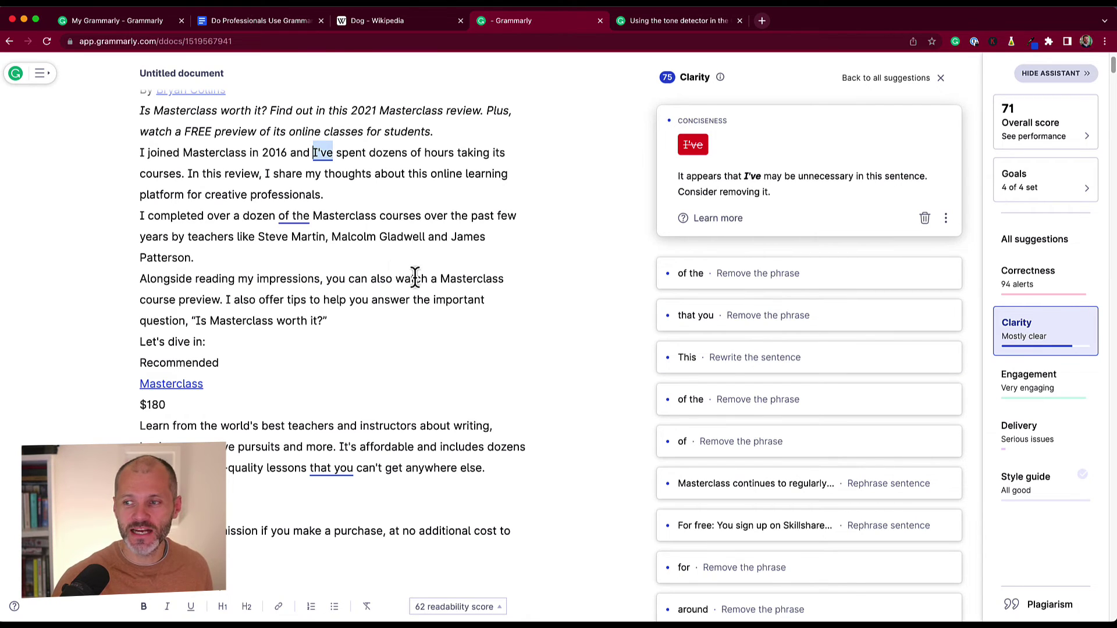
pyautogui.click(1038, 379)
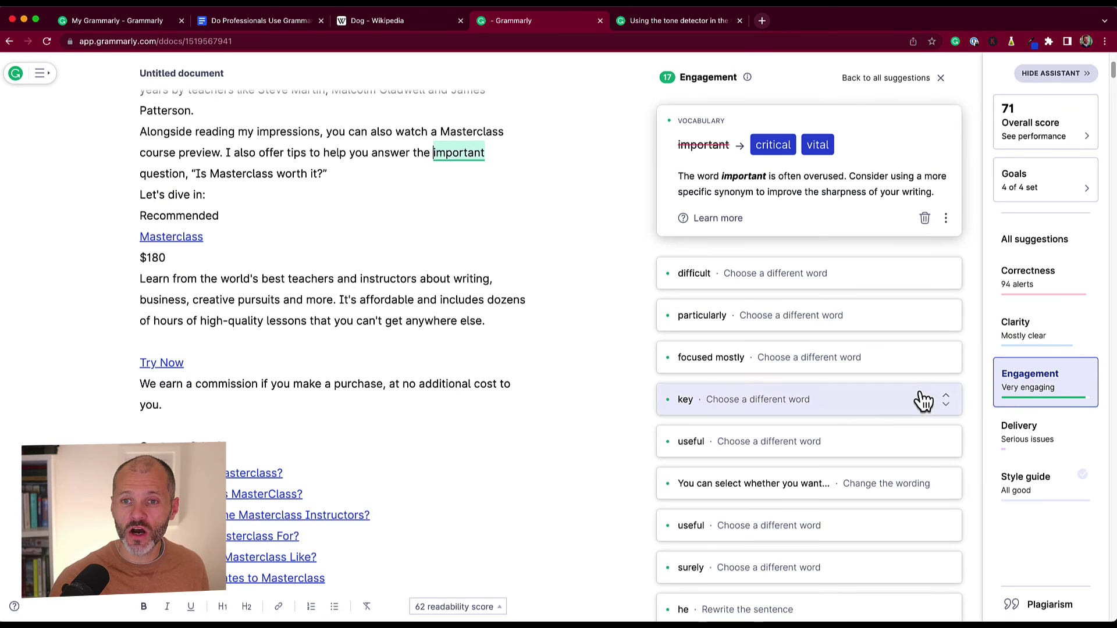
pyautogui.click(1028, 440)
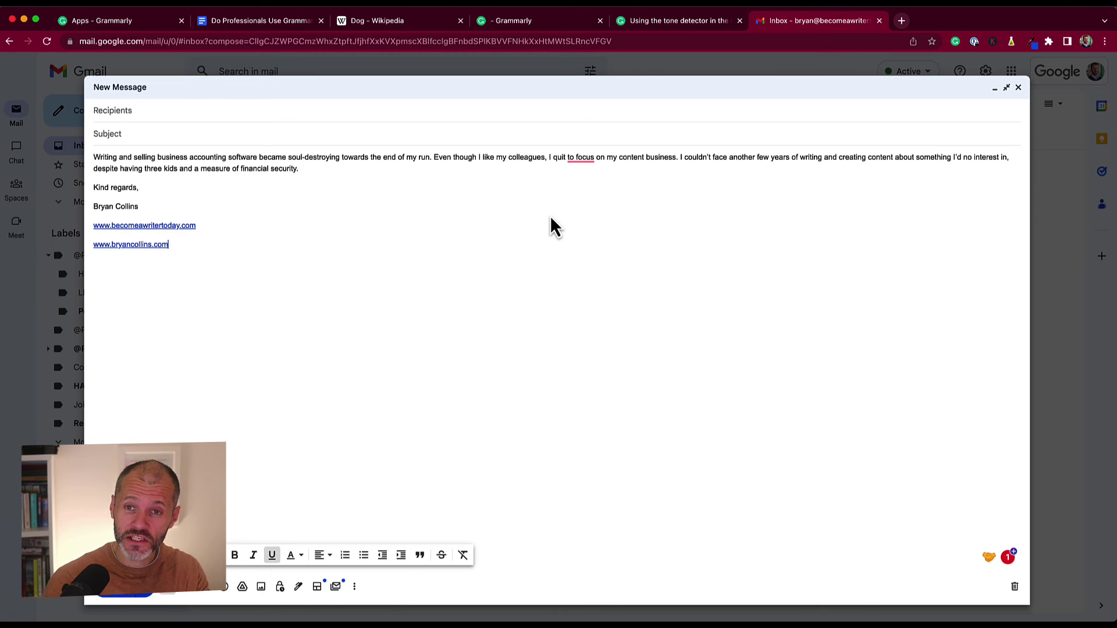
# Open Grammarly's tone detector on the Gmail draft, showing Confident and Disapproving
pyautogui.click(989, 559)
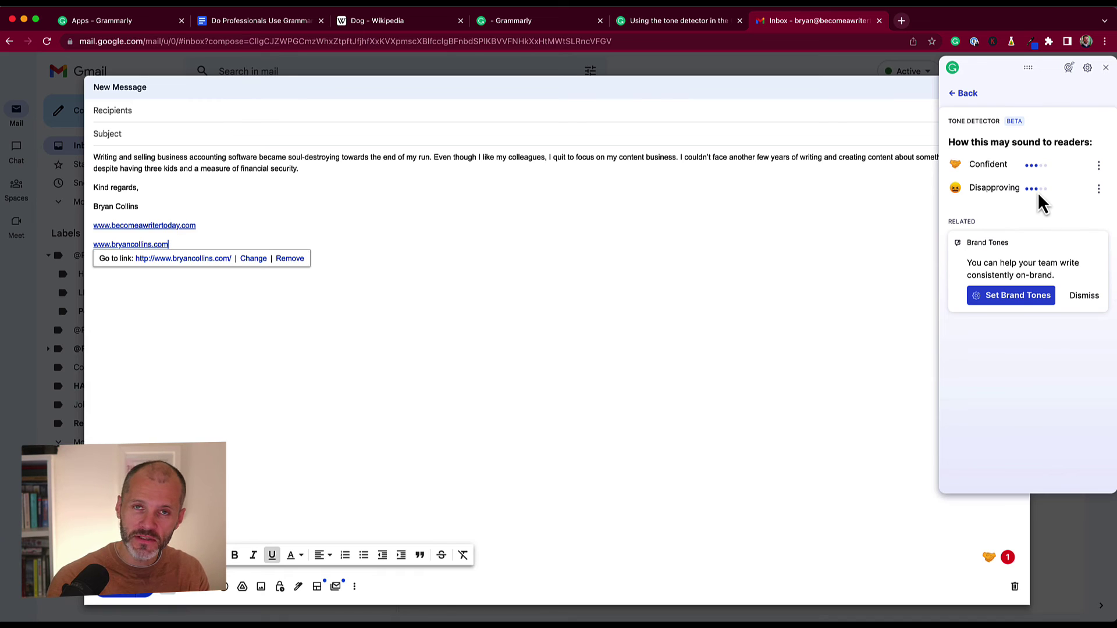
pyautogui.click(1099, 191)
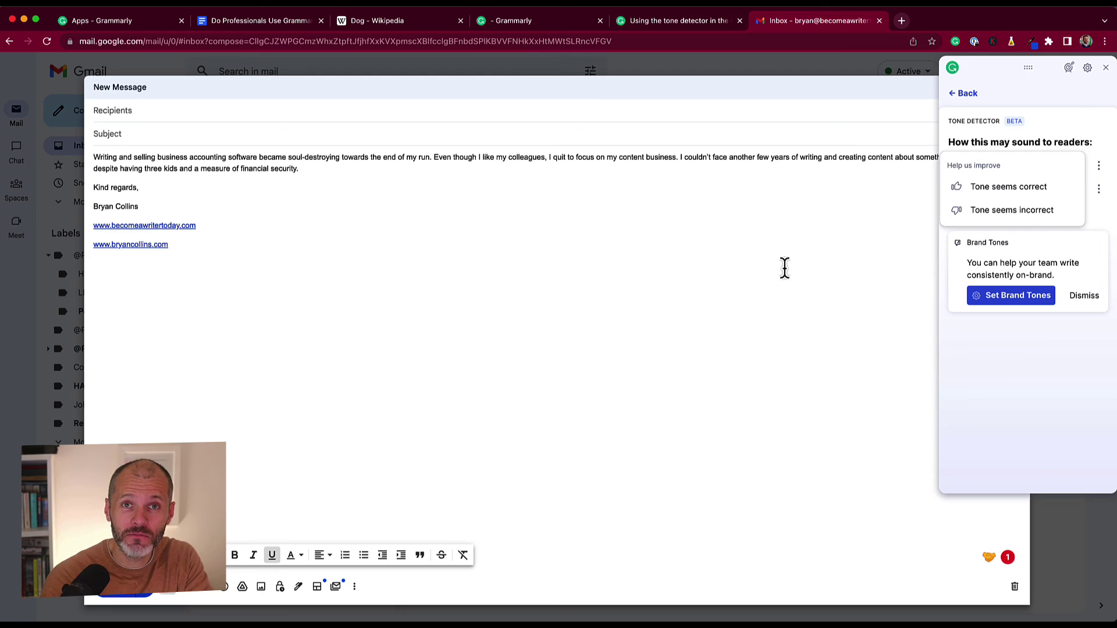
pyautogui.click(746, 245)
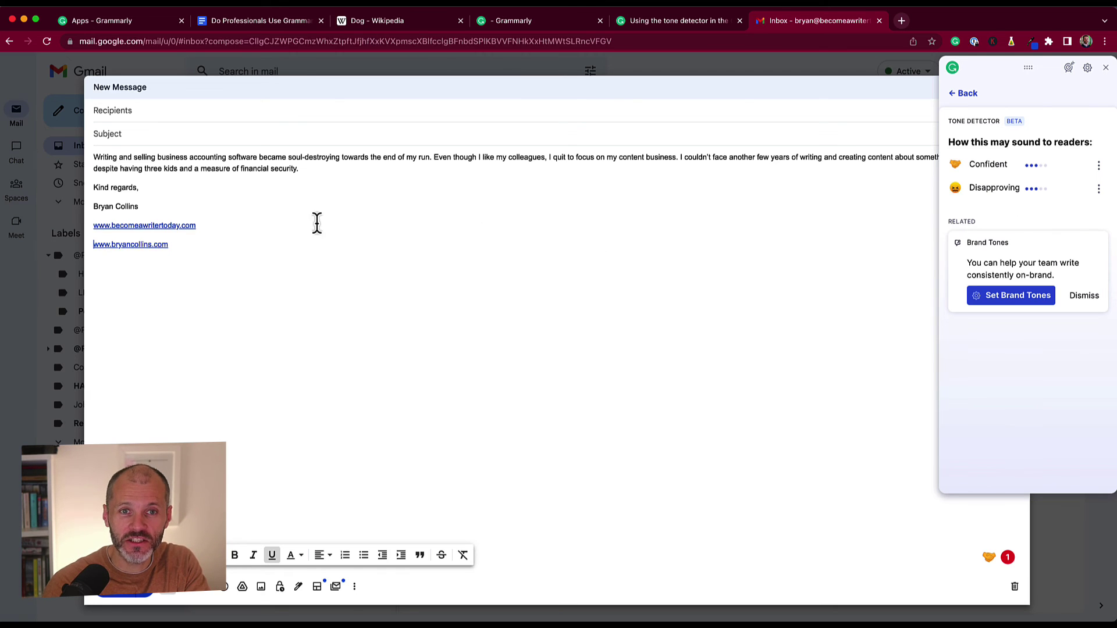
pyautogui.moveTo(224, 157); pyautogui.dragTo(369, 174)
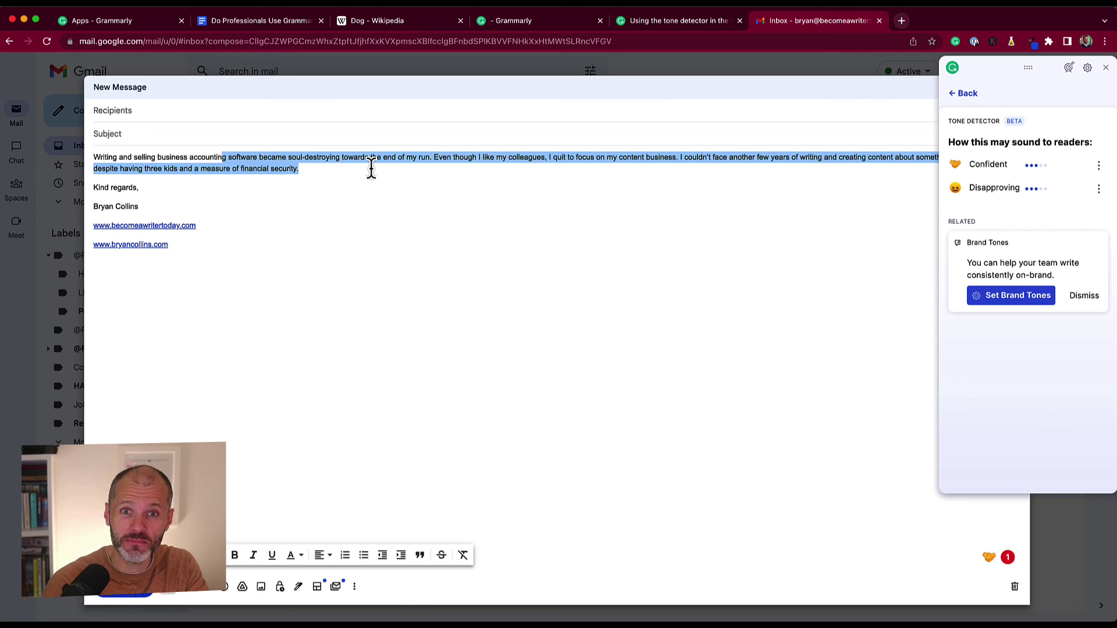
pyautogui.click(738, 275)
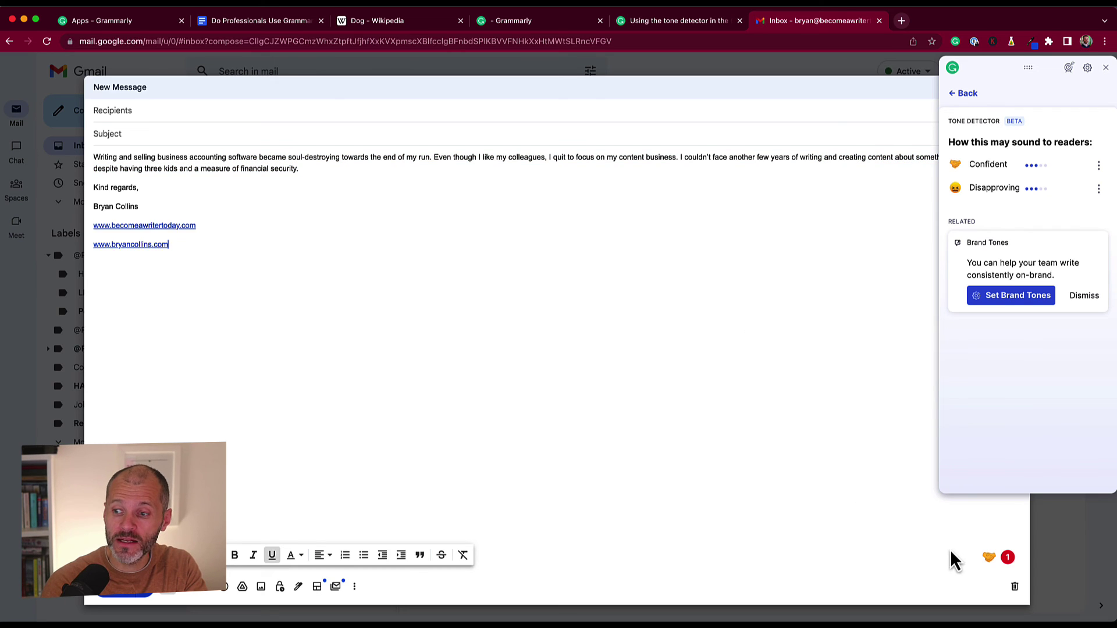